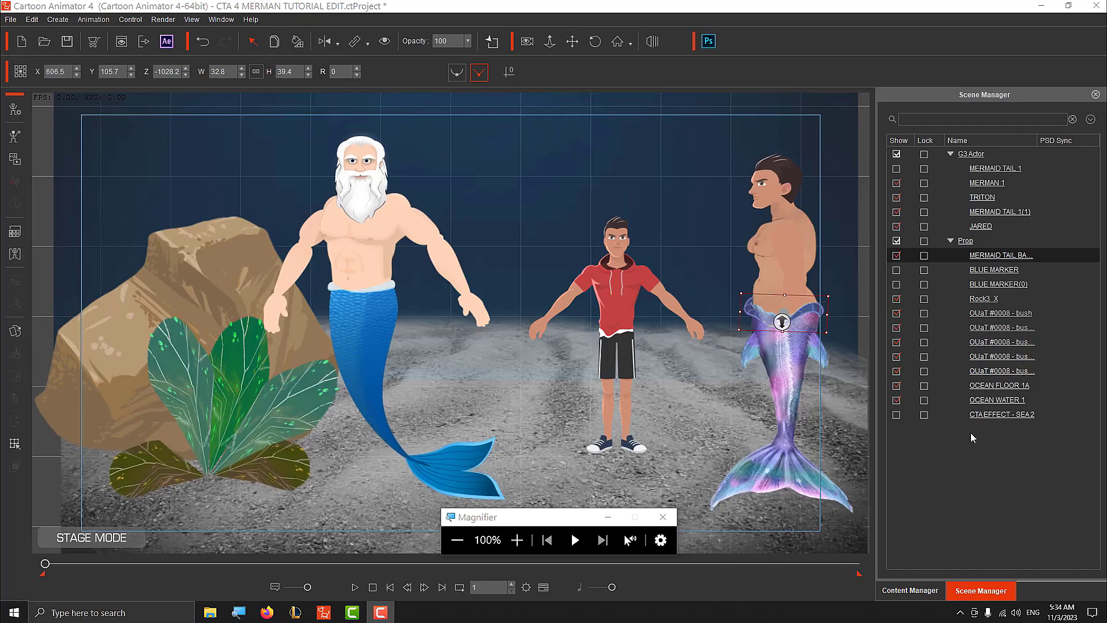
Move the boy in the red hoodie slightly towards the bearded merman on the stage
click(612, 291)
drag(646, 295, 611, 288)
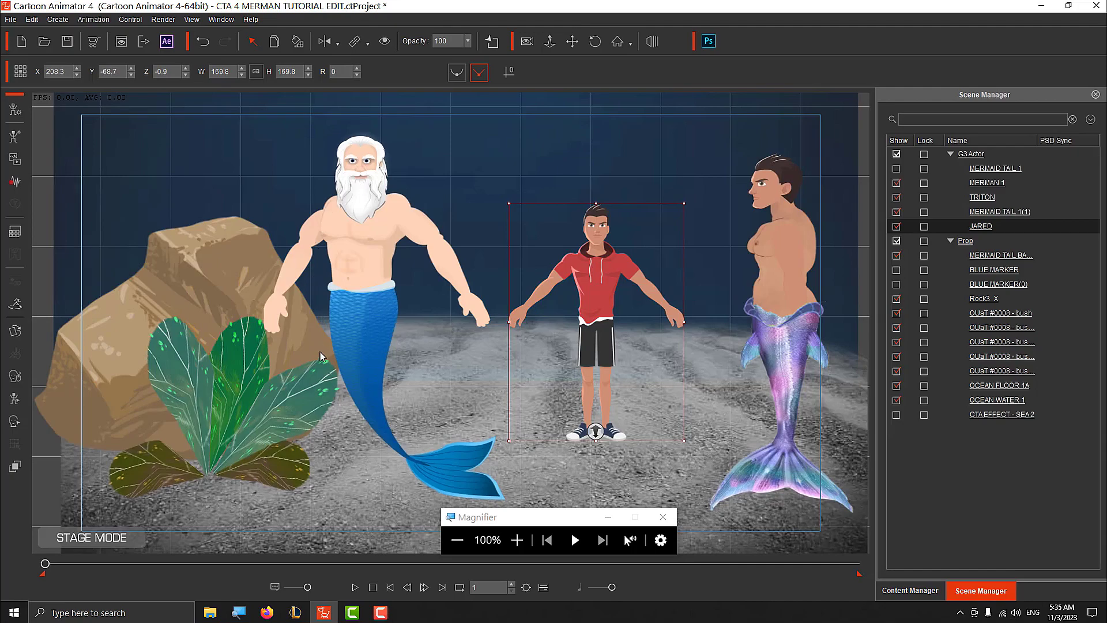
Examine the bearded merman's bones and bone hierarchy in the Motion Key Editor, and close the editor
click(372, 255)
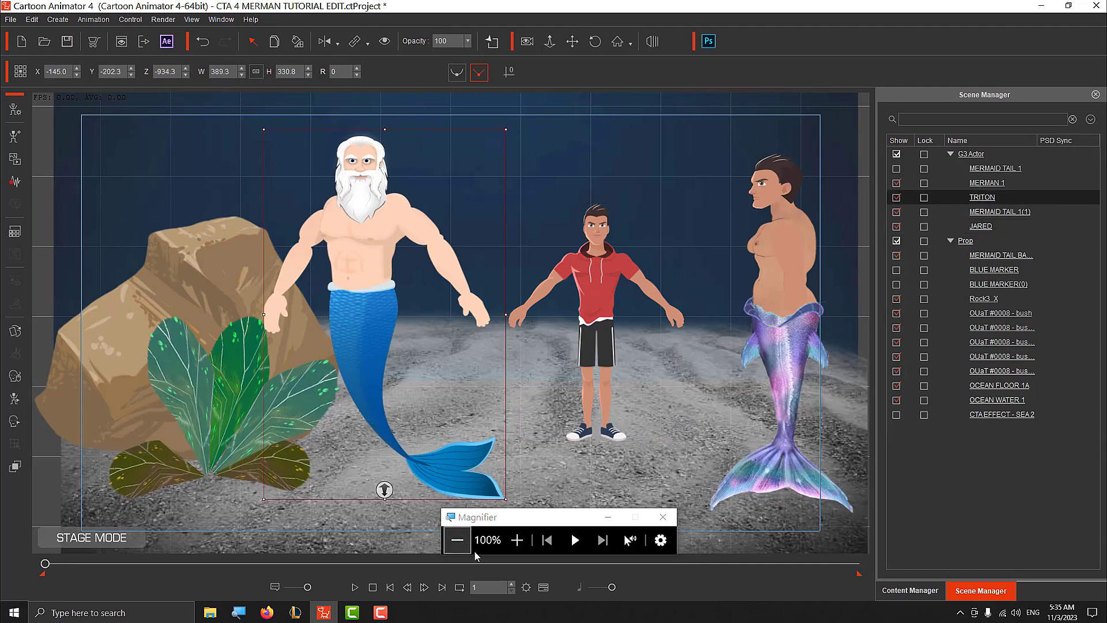
click(516, 540)
click(516, 540)
click(516, 540)
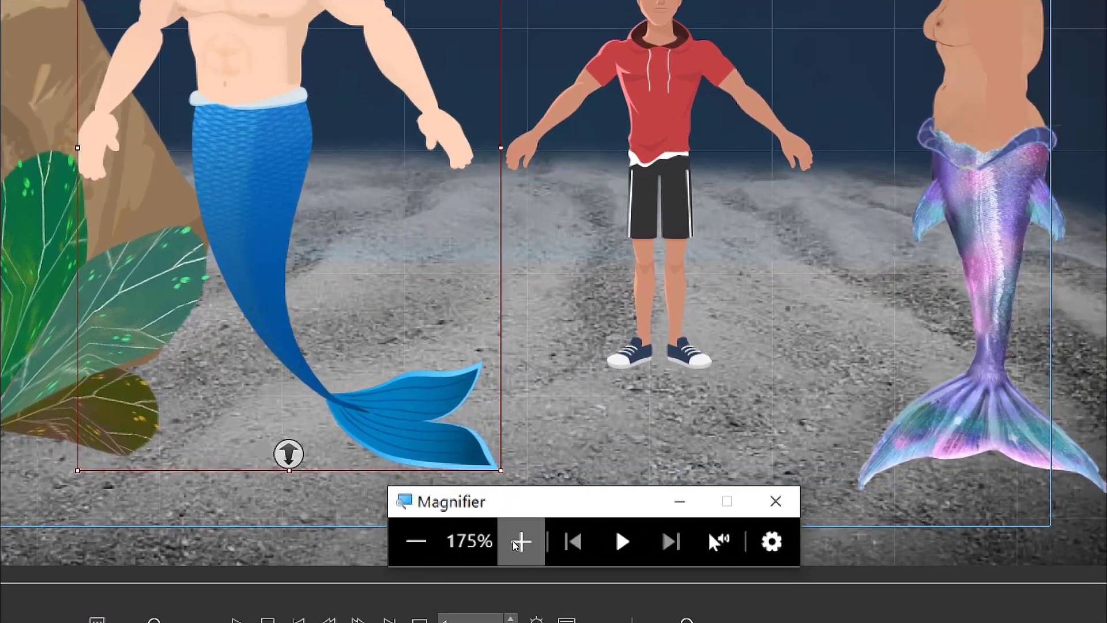
click(516, 540)
click(516, 540)
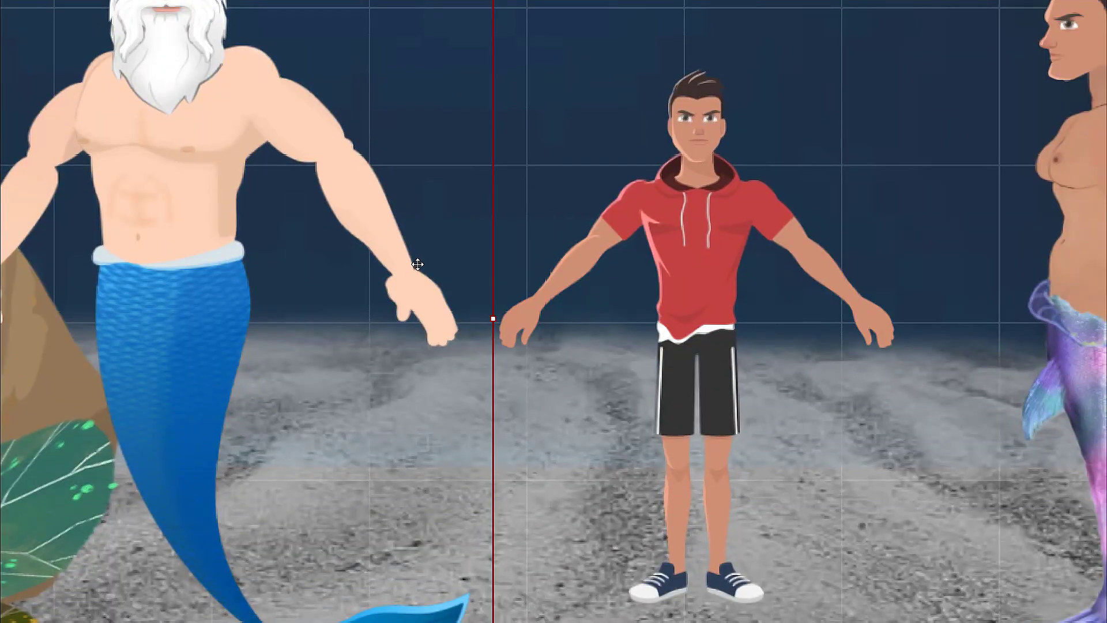
right_click(417, 266)
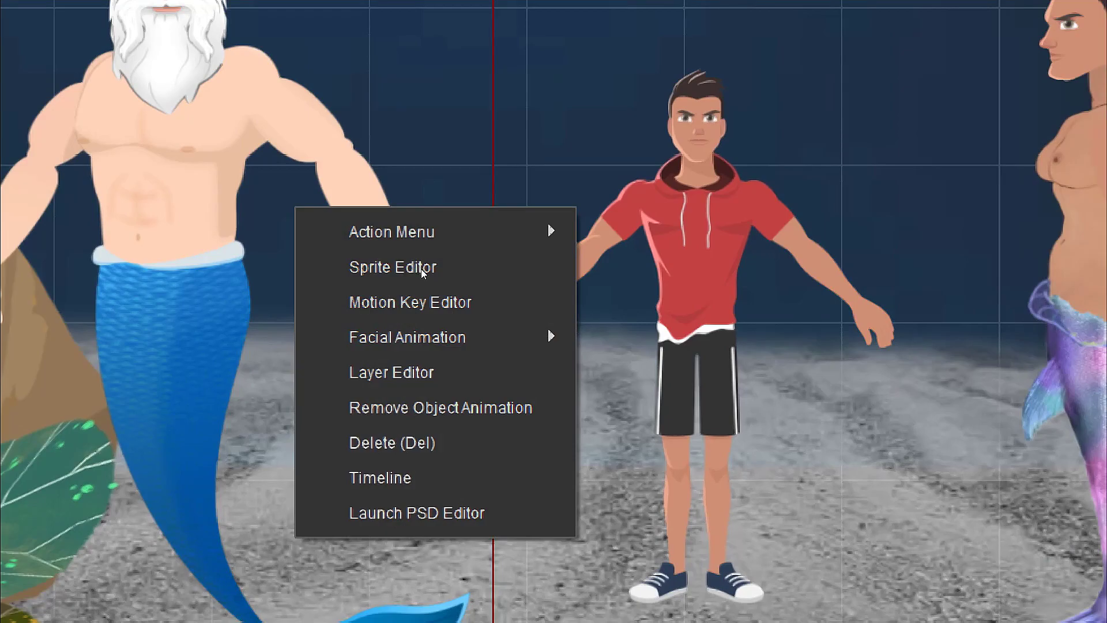
click(468, 308)
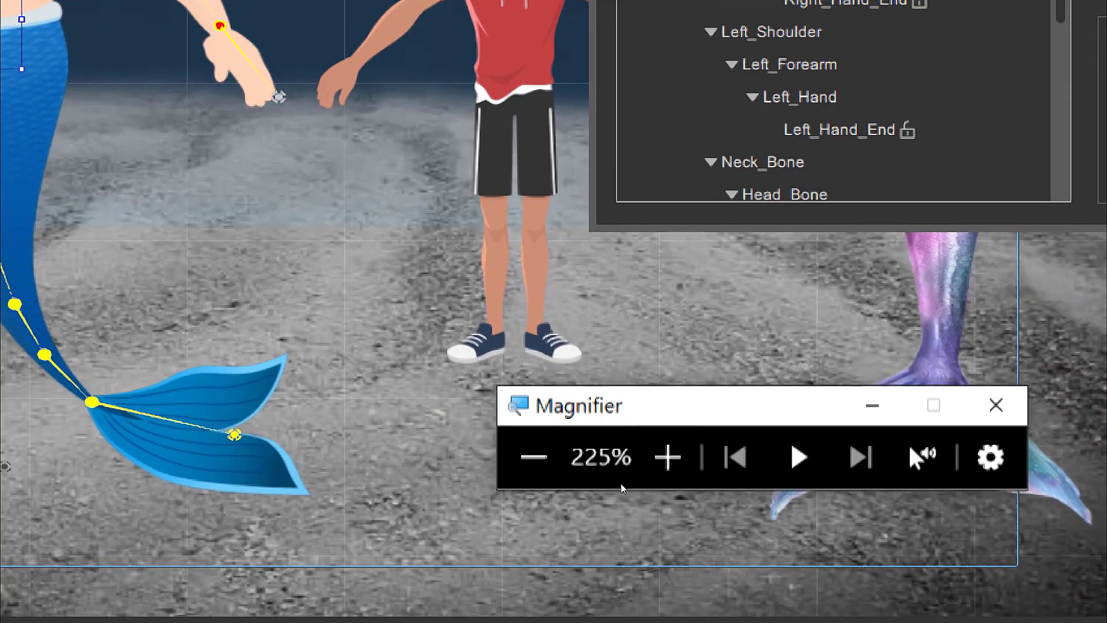
click(523, 462)
click(605, 485)
click(604, 486)
click(604, 486)
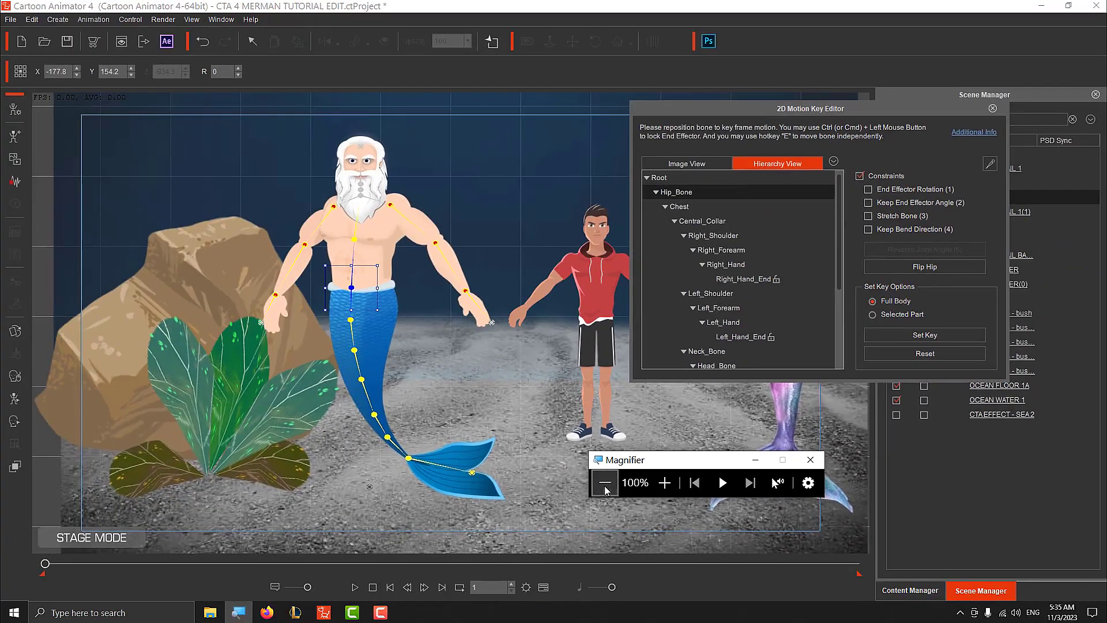
click(992, 108)
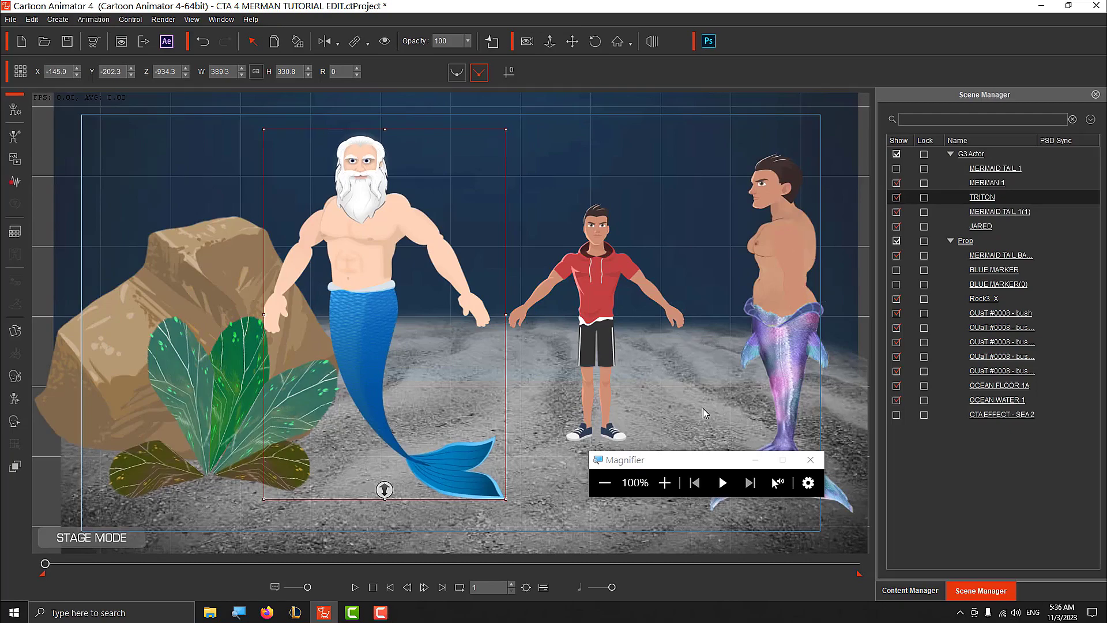
Play the scene's animation to preview the merman with the purple tail, and stop playback
drag(690, 459, 781, 452)
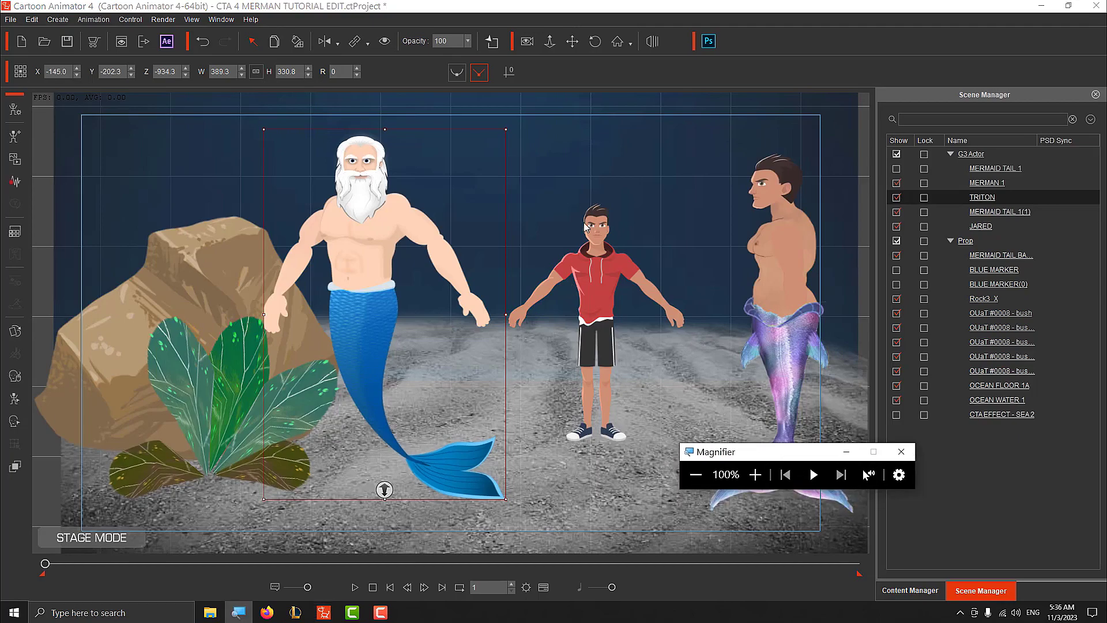
click(605, 298)
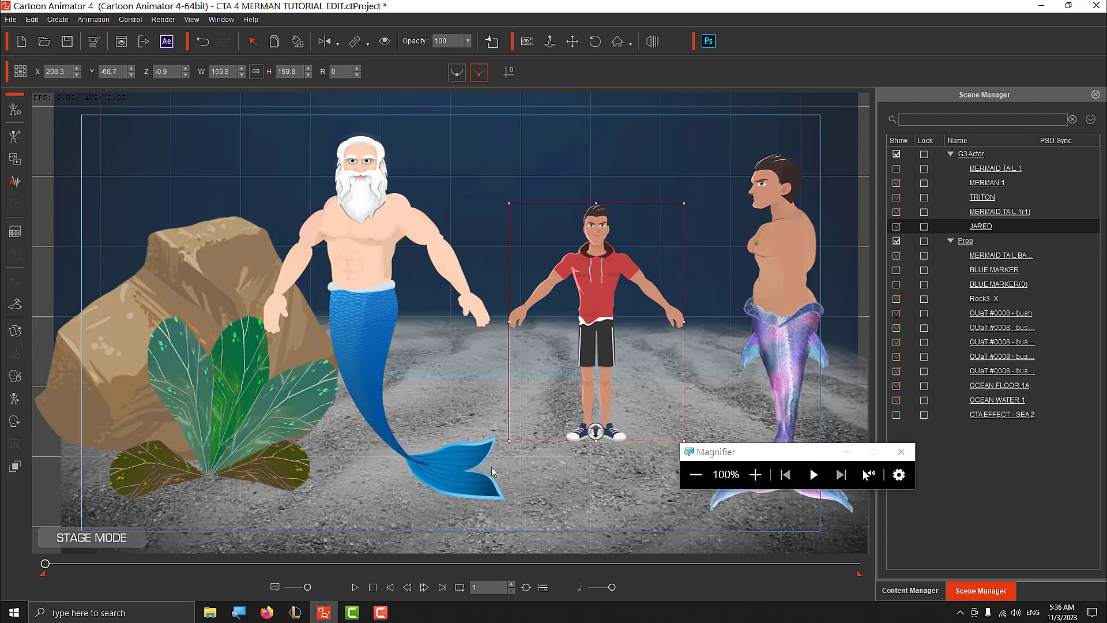
click(354, 587)
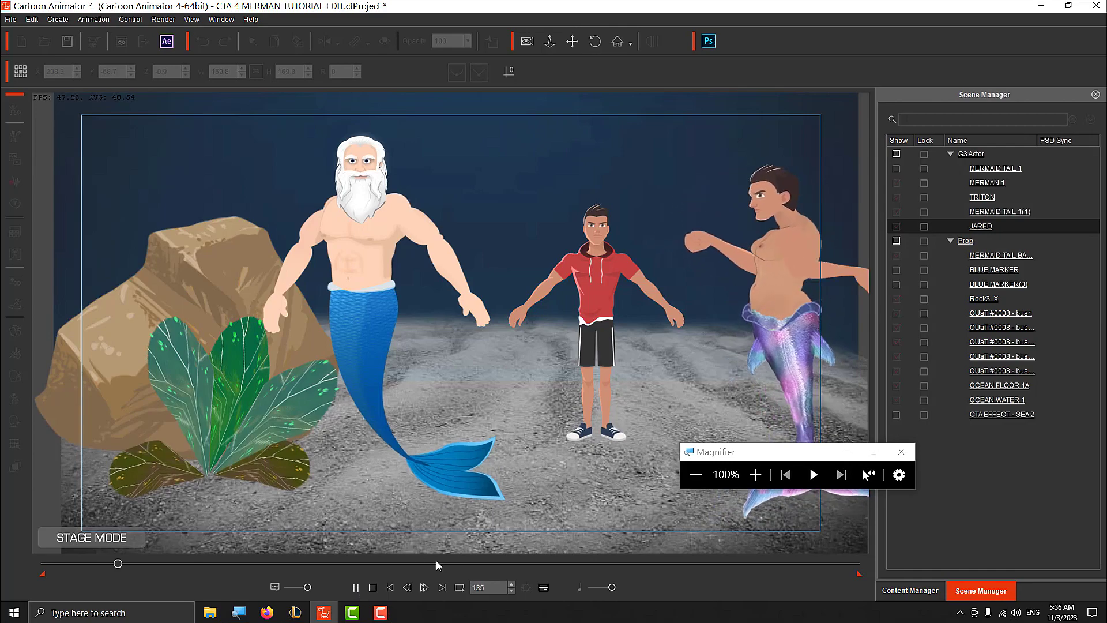
click(369, 587)
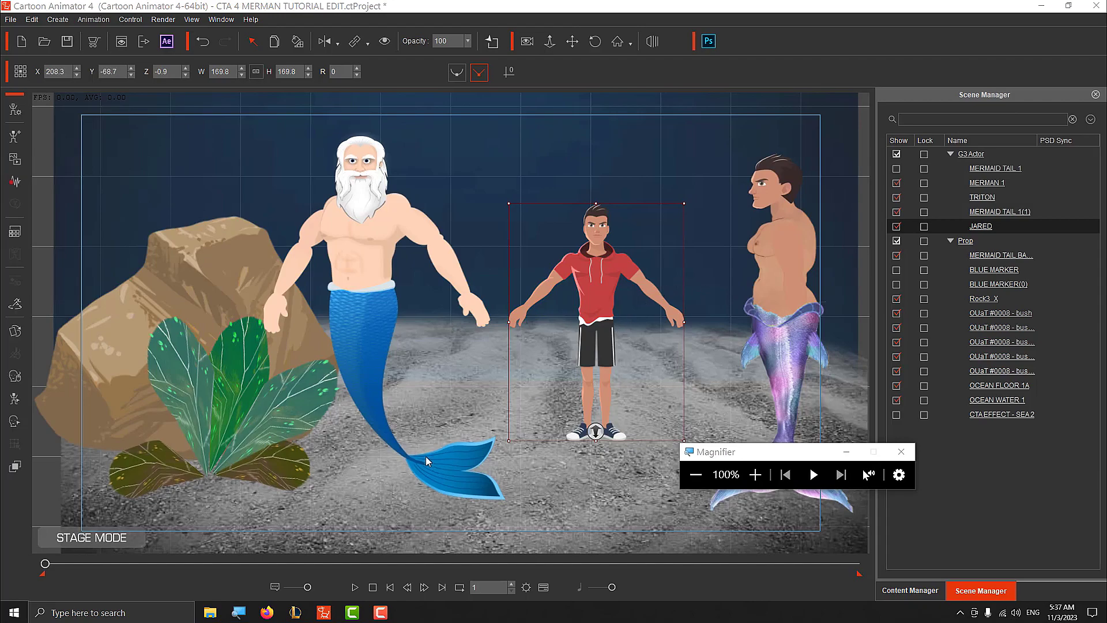
click(381, 612)
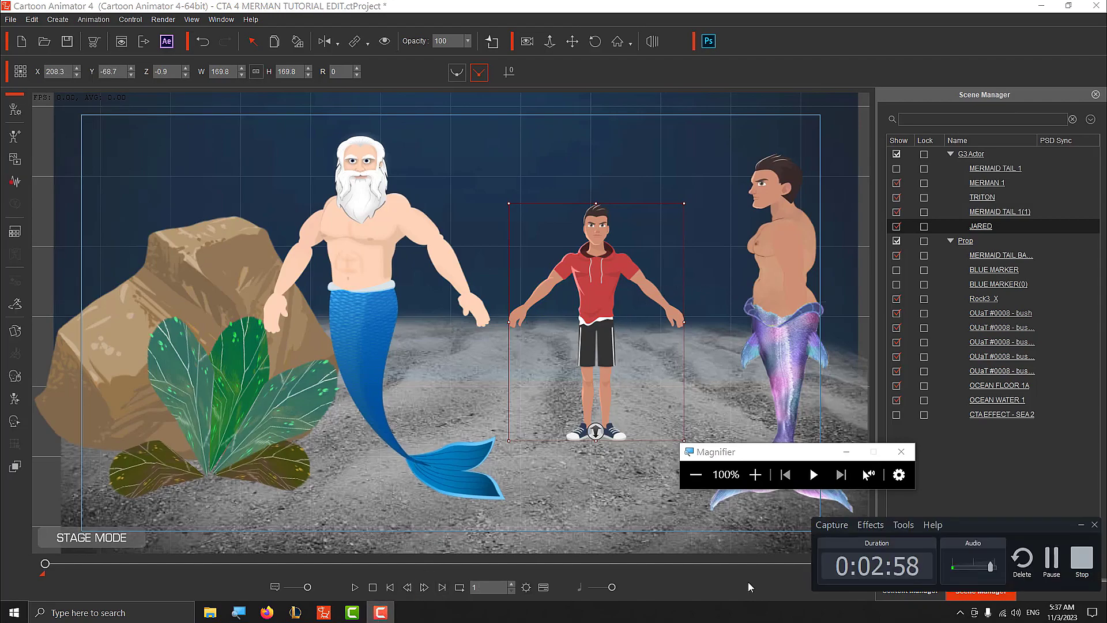
click(1051, 557)
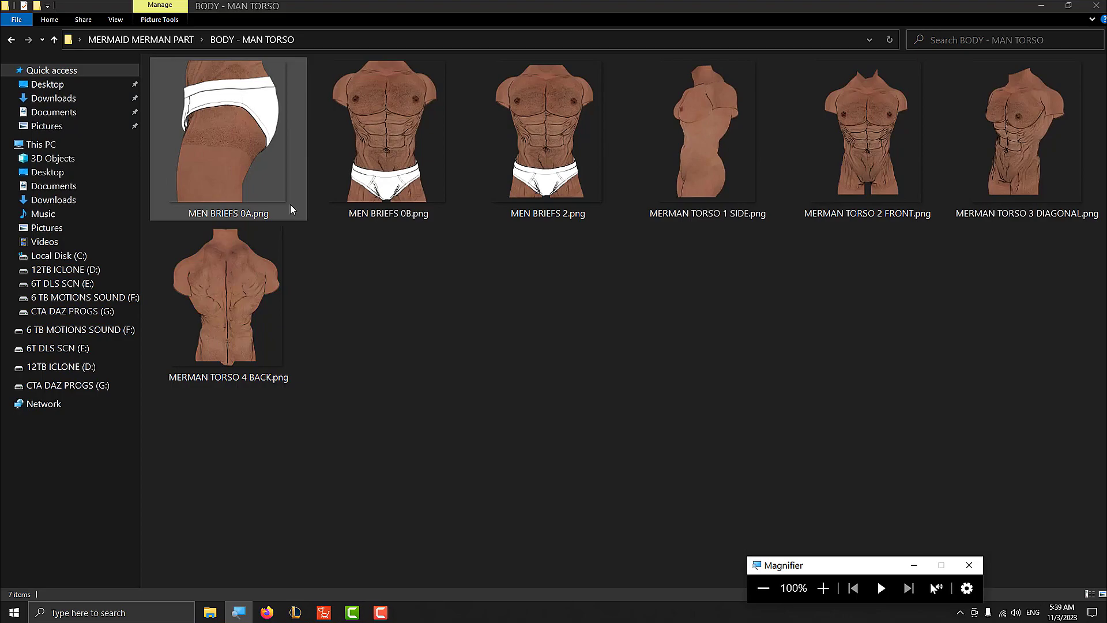
View the torso images in the BODY - MAN TORSO folder, from MEN BRIEFS 0B.png on to MERMAN TORSO 1 SIDE.png
click(392, 123)
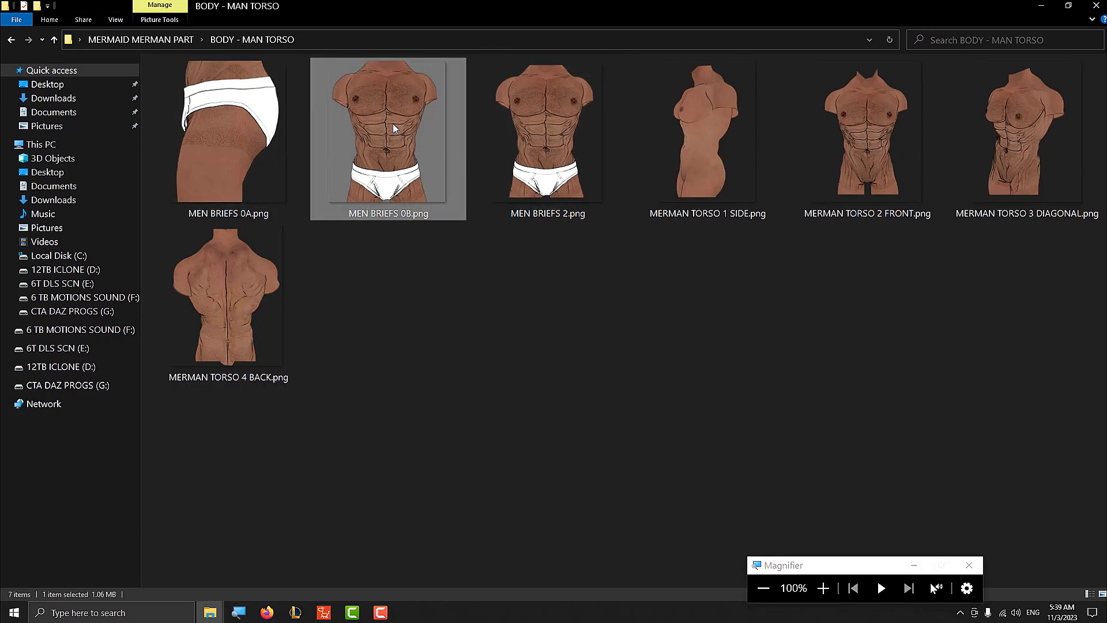
double_click(393, 124)
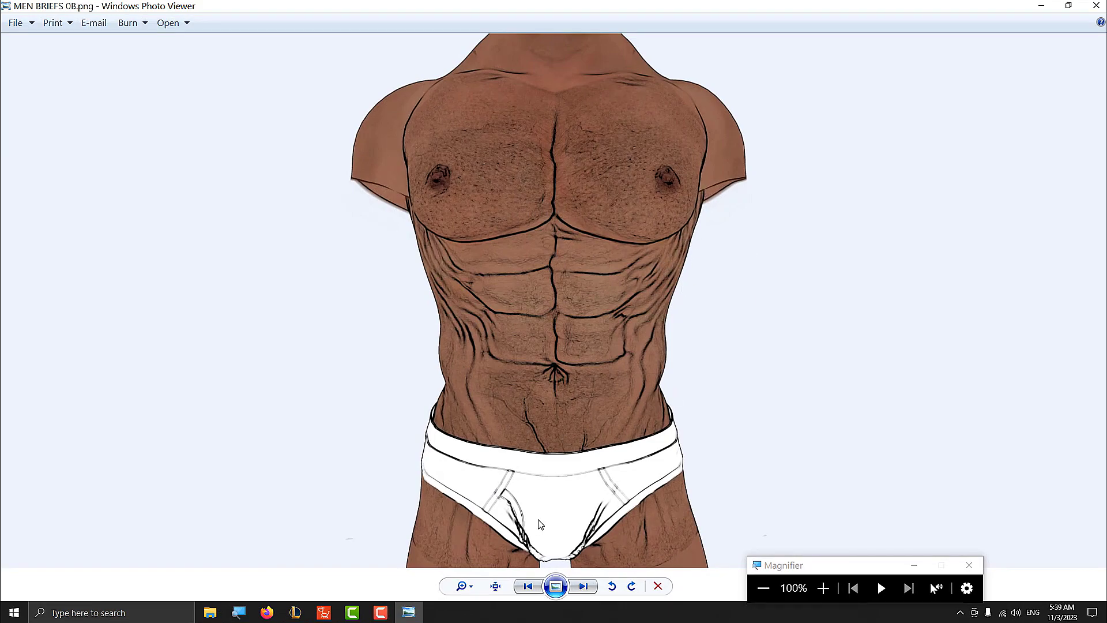
click(585, 586)
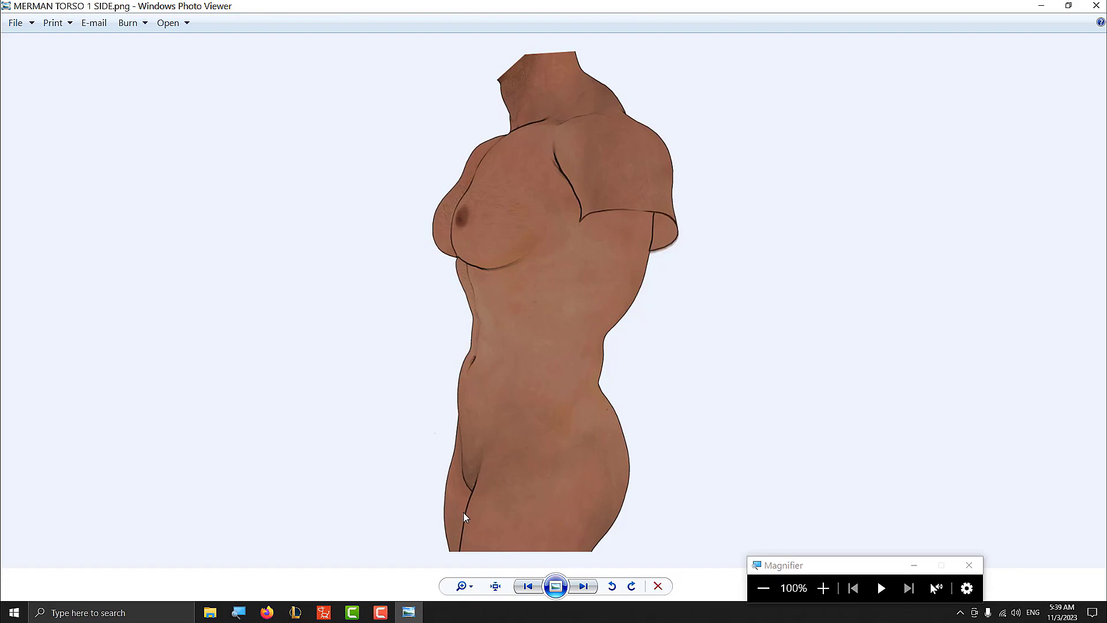
Switch between Cartoon Animator and the side torso image to compare it with the side-view merman
click(325, 612)
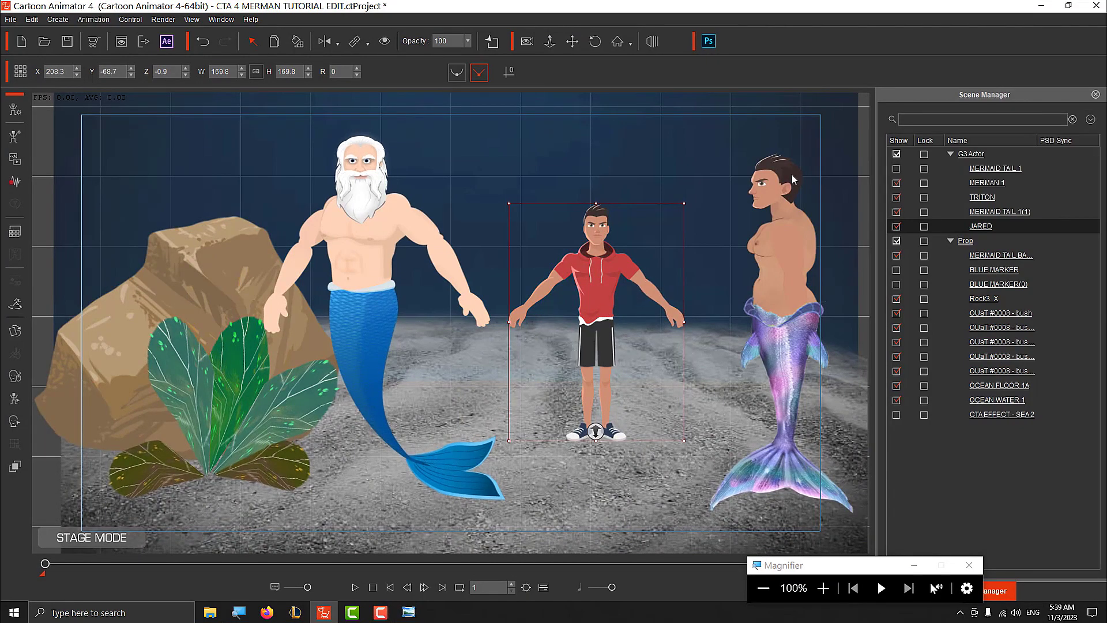
click(1041, 6)
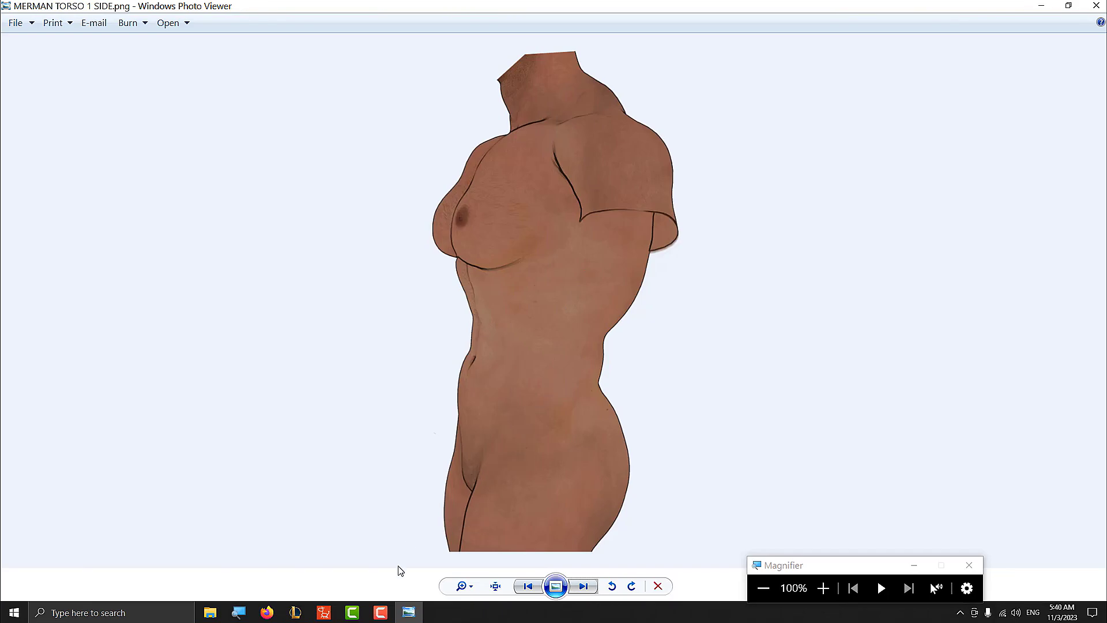
click(324, 611)
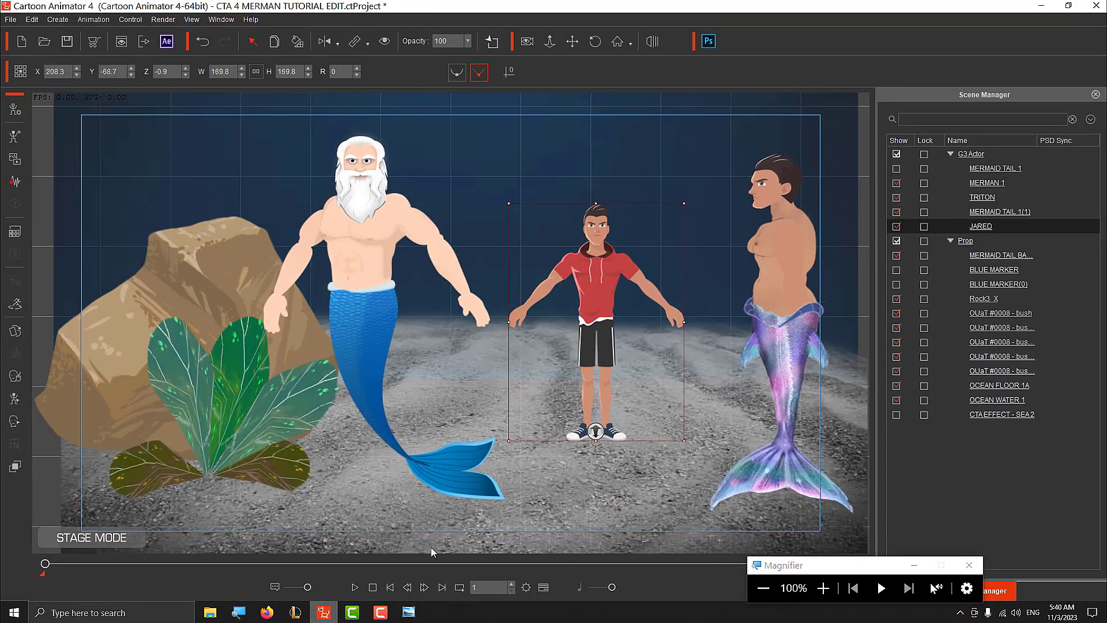
Open the Motion Key Editor for the purple tail actor MERMAID TAIL 1(1)
click(783, 362)
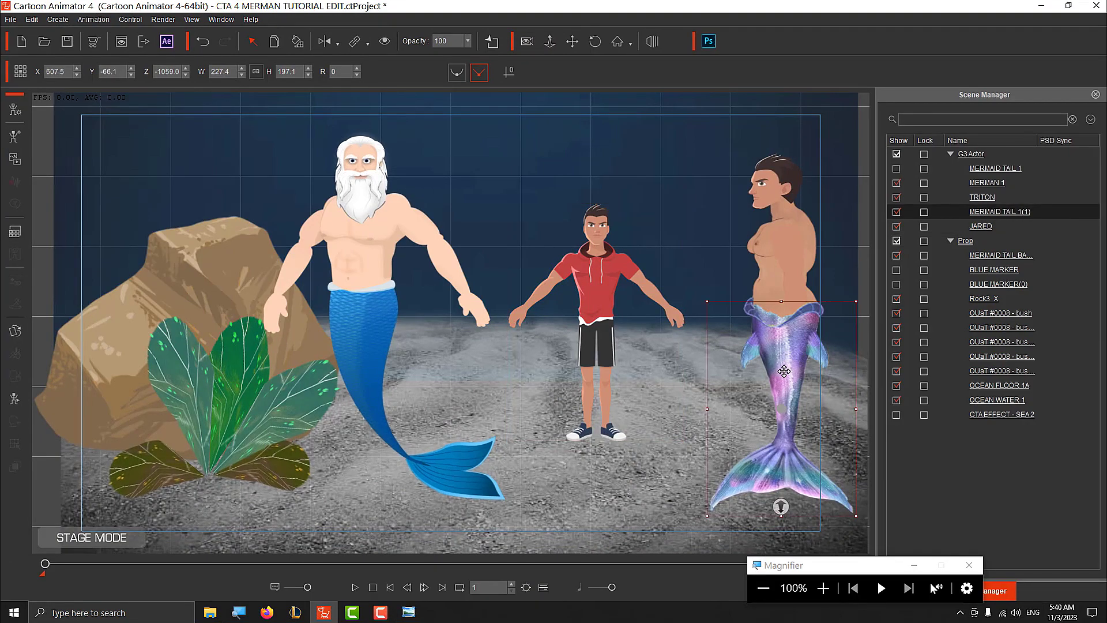
click(822, 587)
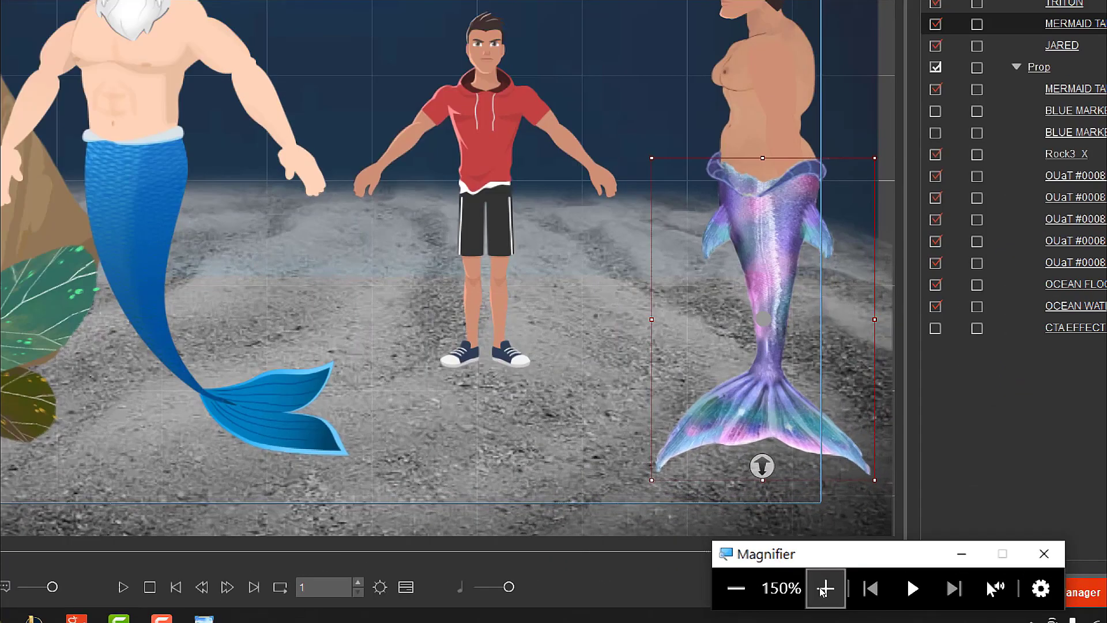
click(822, 588)
click(823, 588)
click(827, 585)
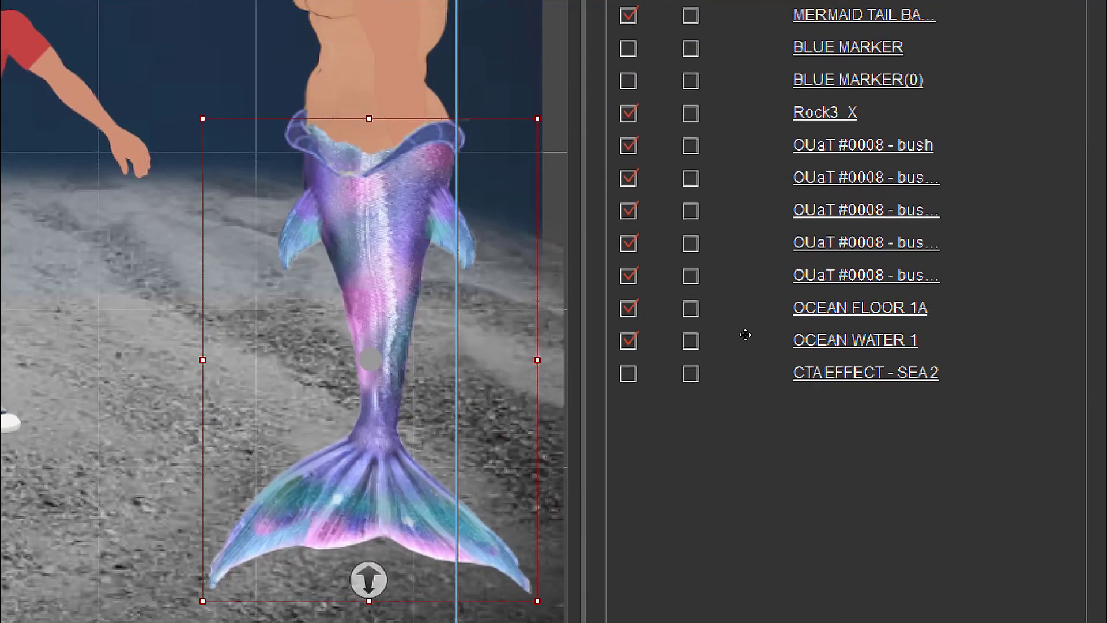
right_click(782, 340)
key(Down)
key(Down)
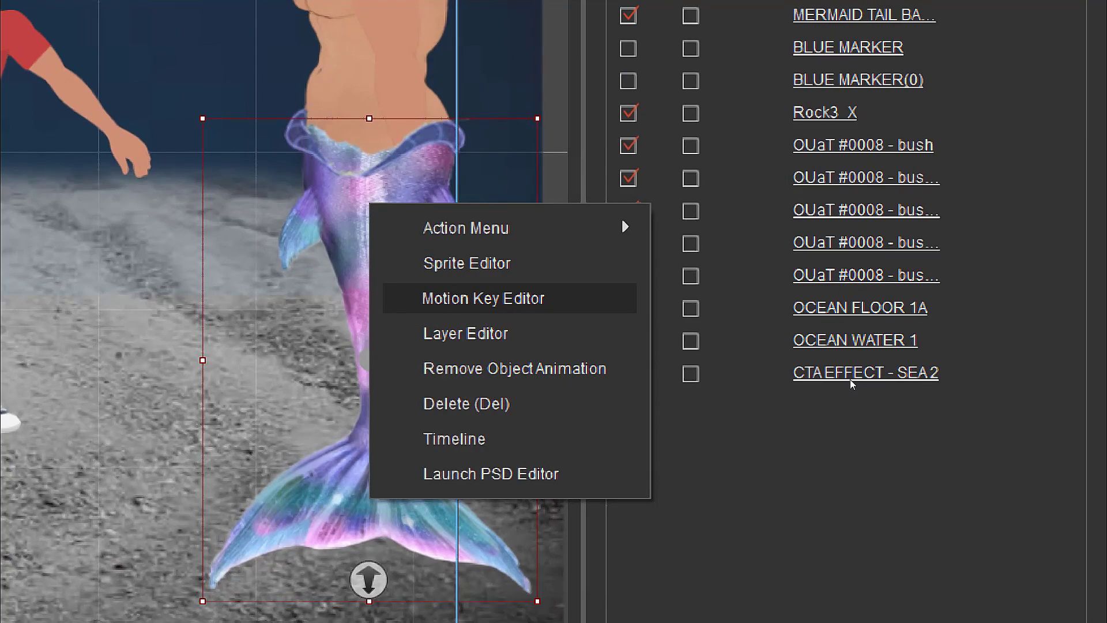
key(Return)
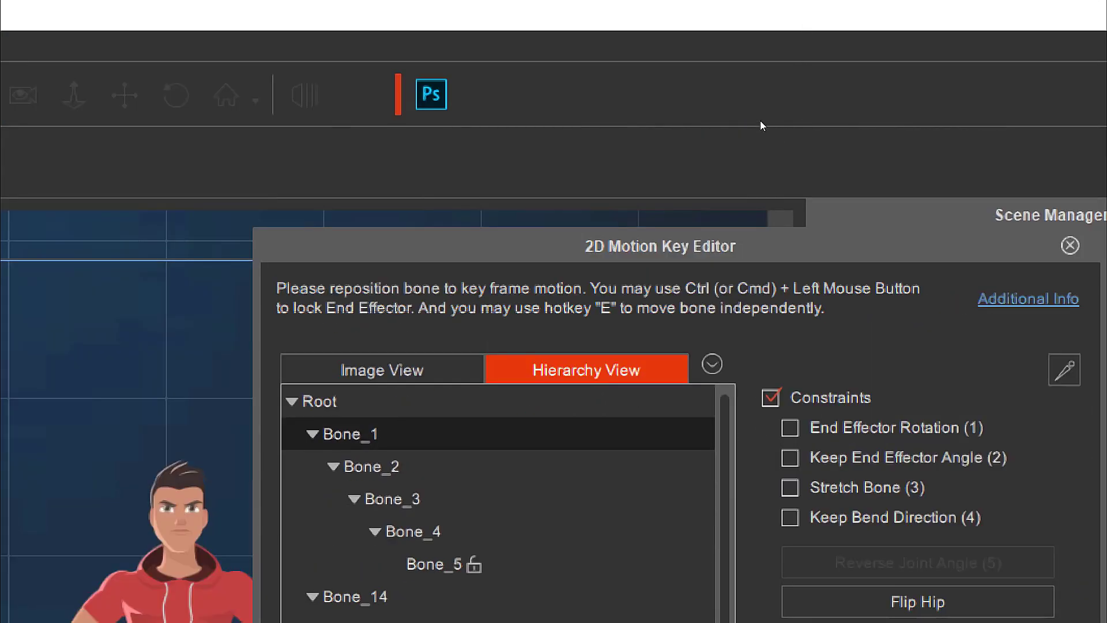
Place the Motion Key Editor clear of the purple tail and examine the tail's bones
drag(461, 246, 970, 537)
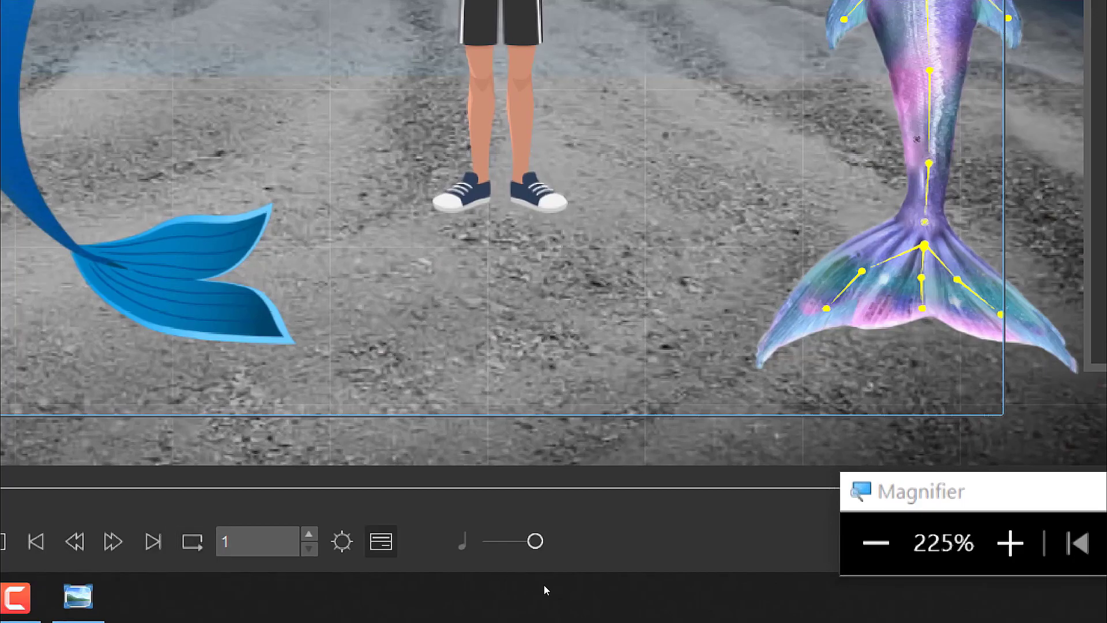
key(super+minus)
key(super+minus)
key(super+minus)
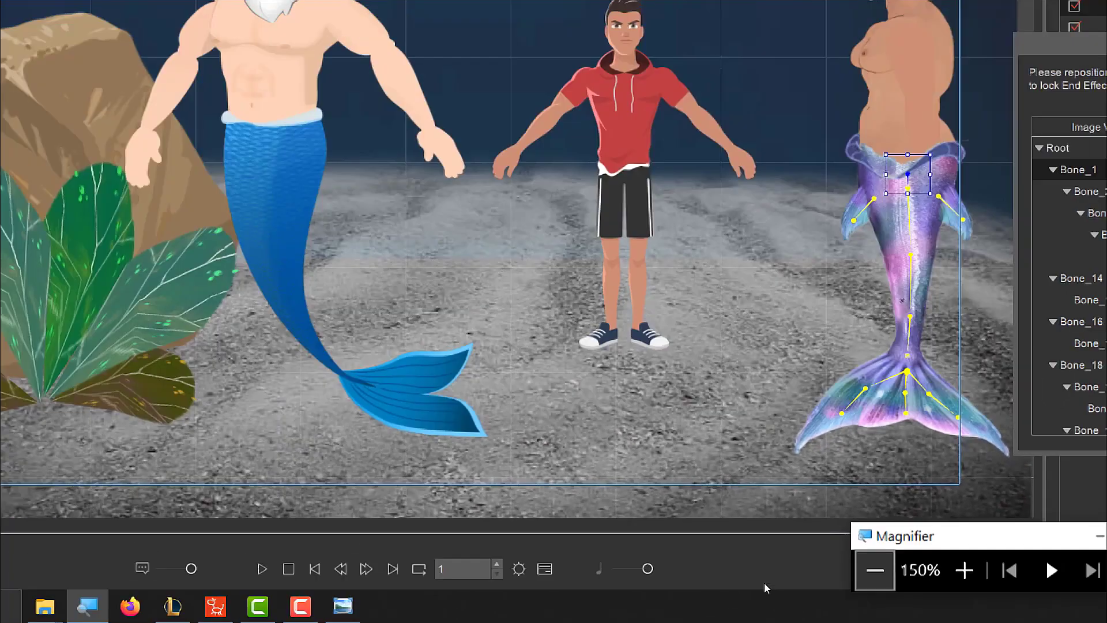
key(super+minus)
key(super+minus)
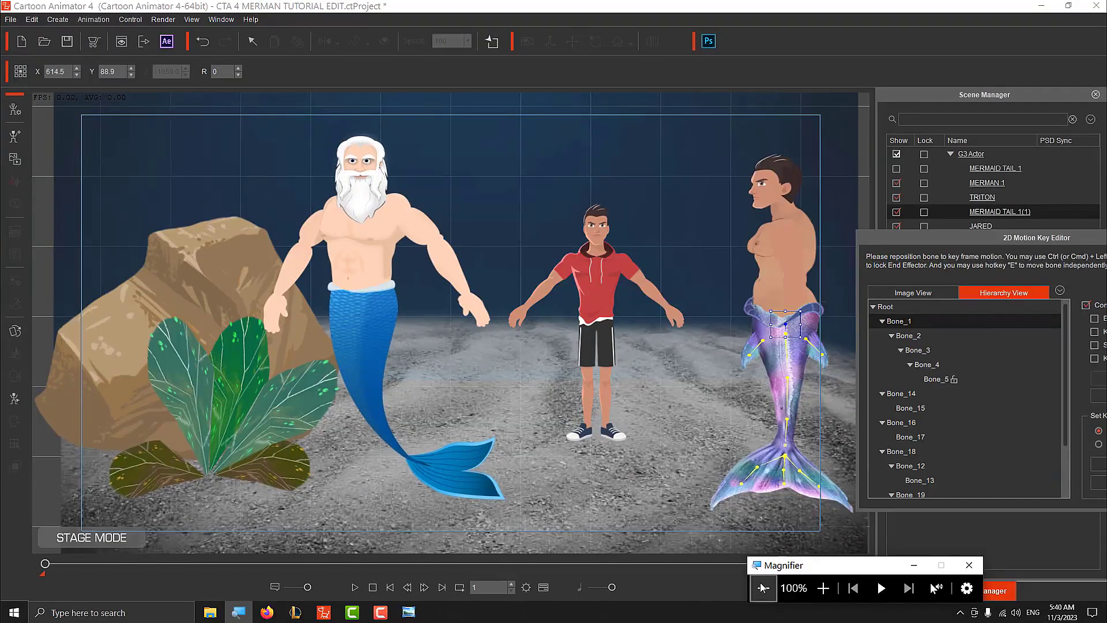
Open the timeline, limit it to the selected purple tail, show its Motion tracks for review, and close the timeline
click(543, 586)
drag(569, 414, 605, 287)
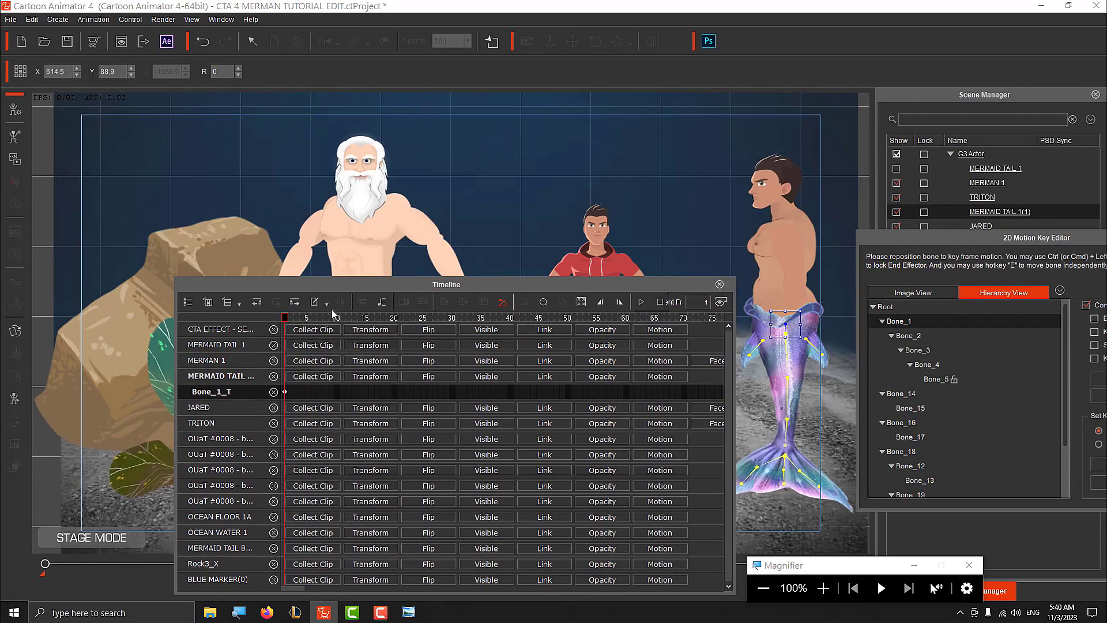
click(209, 304)
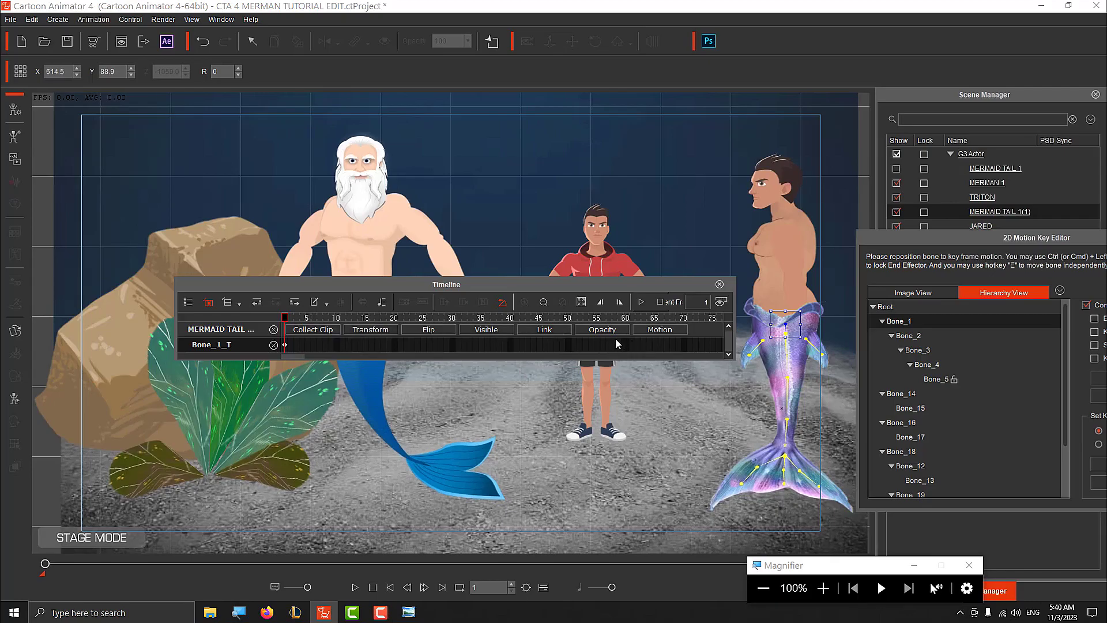
click(823, 588)
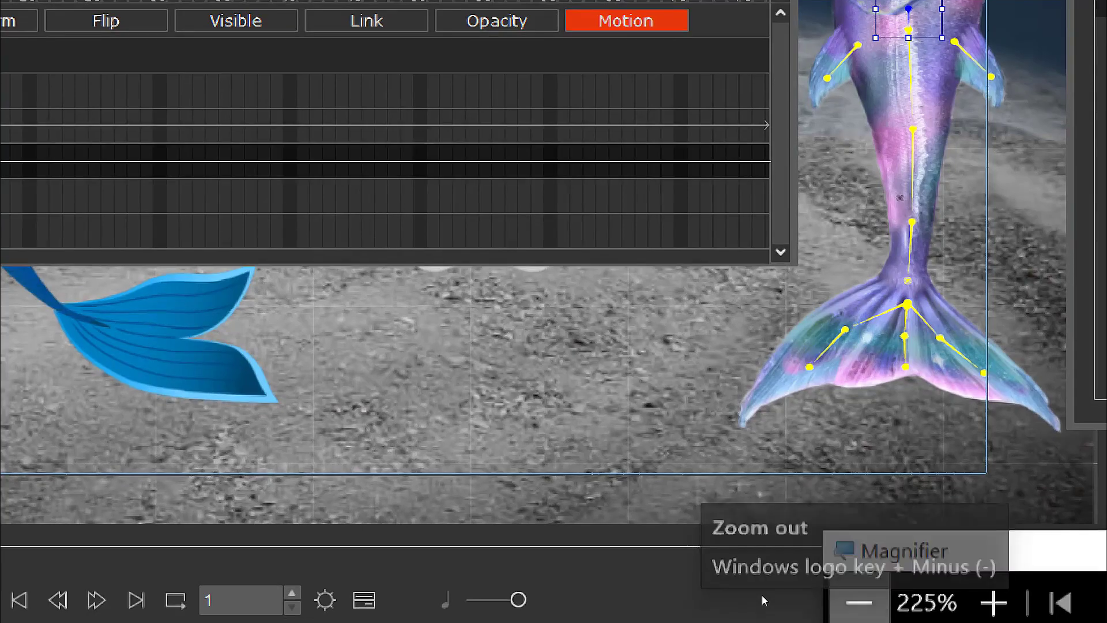
click(859, 603)
key(super+minus)
key(super+minus)
key(super+minus)
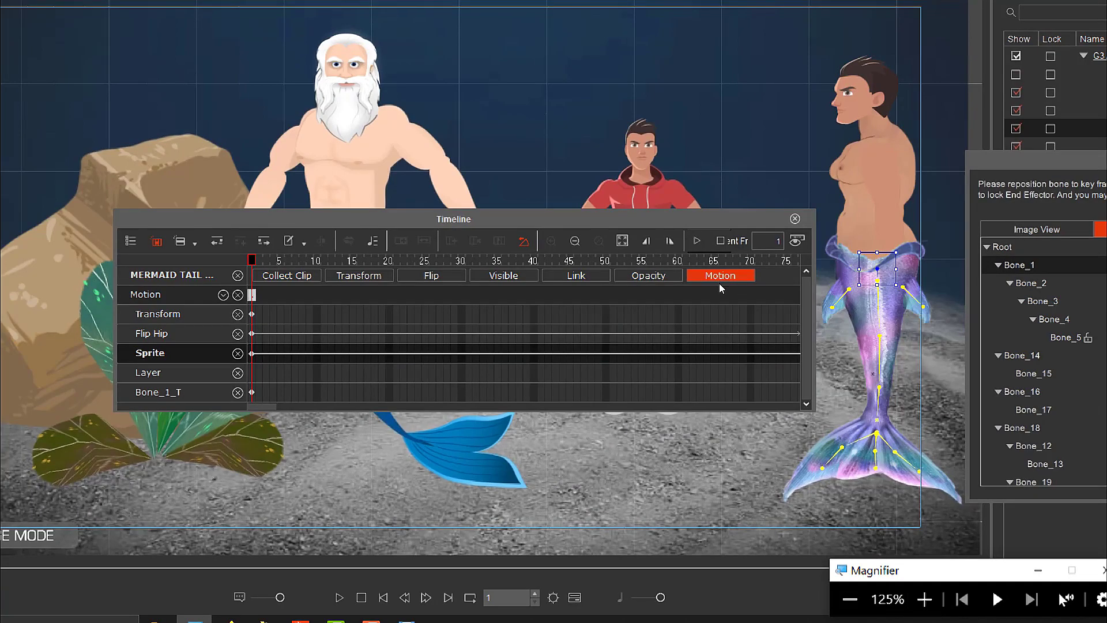
key(F3)
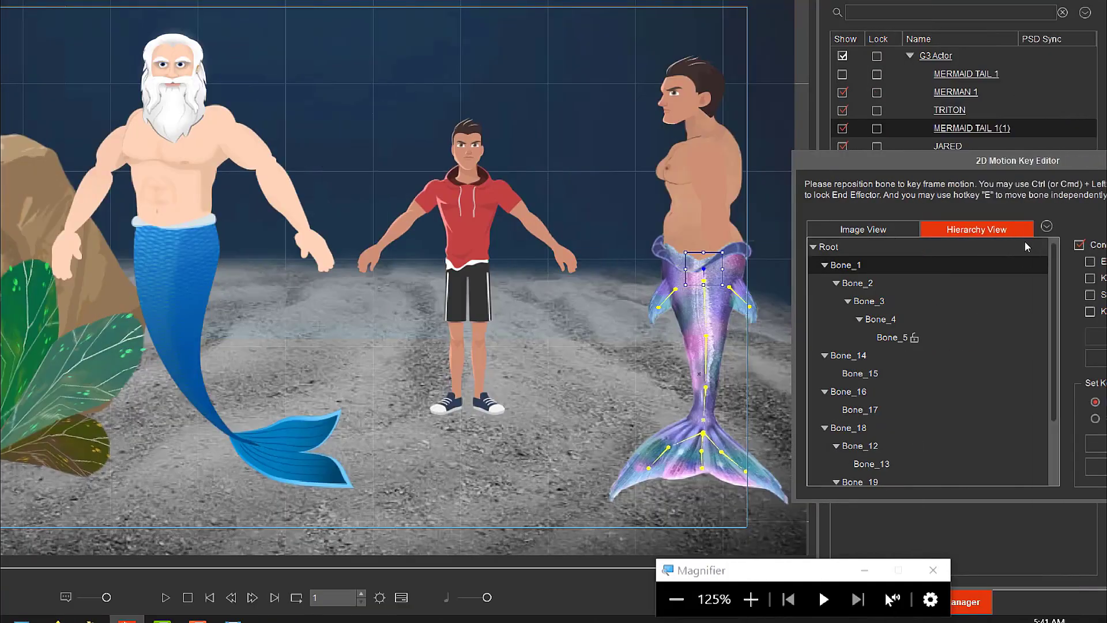
Place the Motion Key Editor beside the purple tail to review its bones, and close the editor
mouse_move(998, 160)
mouse_down()
mouse_move(652, 212)
mouse_move(336, 231)
mouse_up()
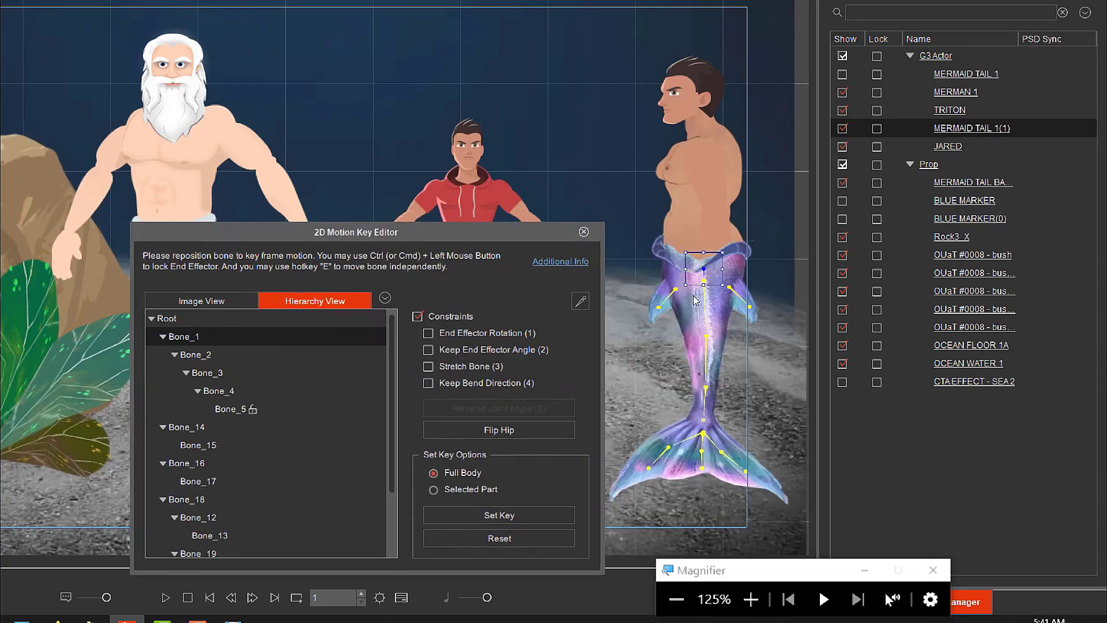
key(Escape)
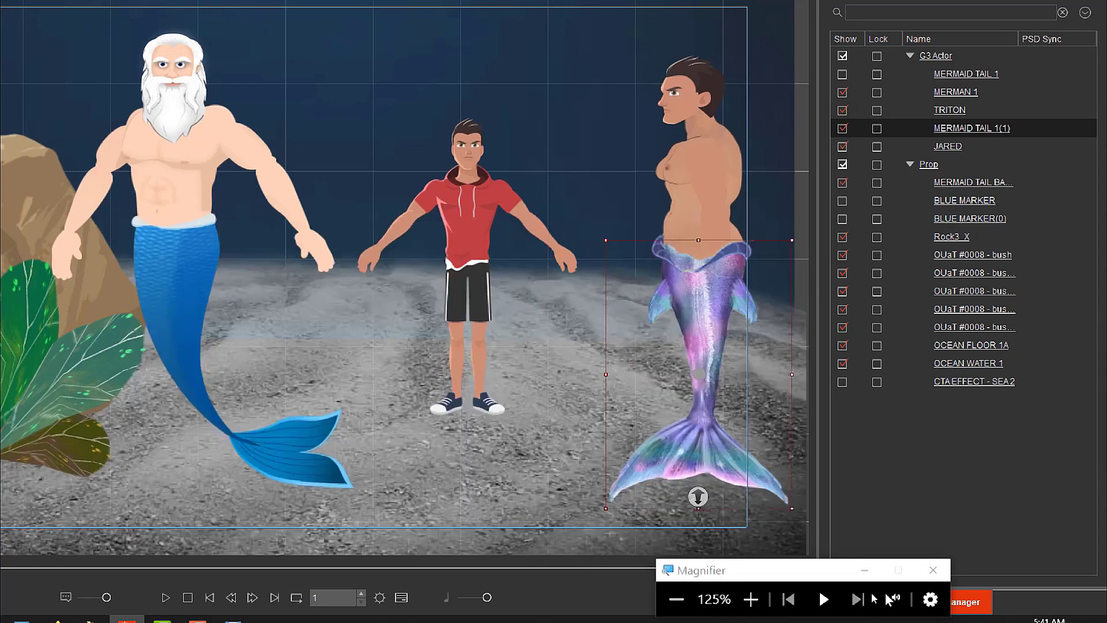
Hide the MERMAID TAIL 1(1) actor and show the MERMAID TAIL 1 actor in the scene
click(751, 599)
click(751, 599)
click(750, 599)
click(750, 599)
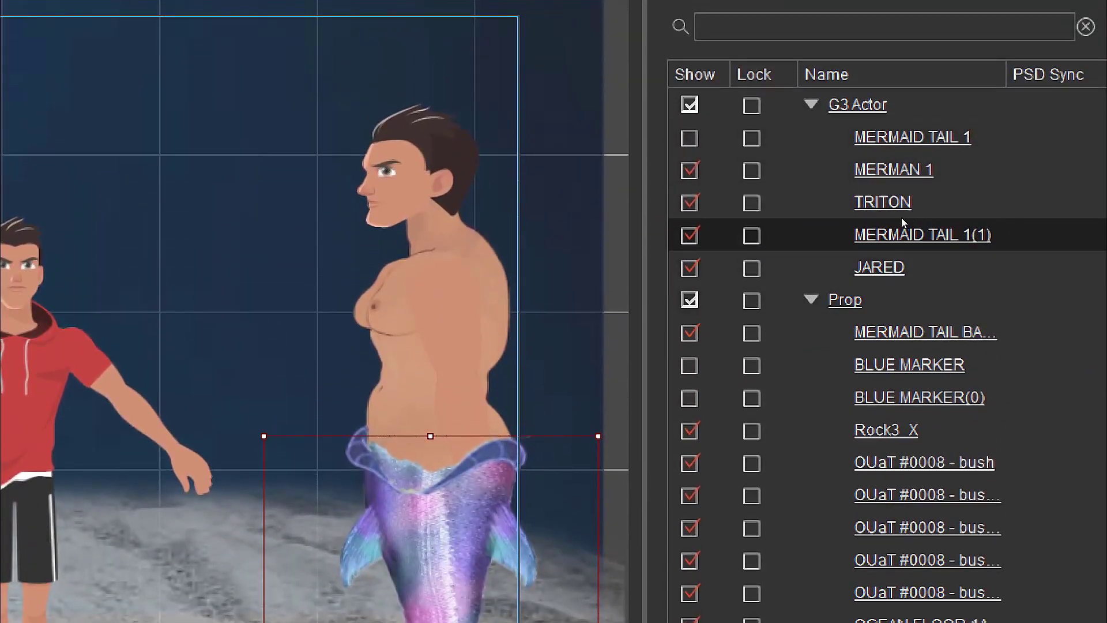
click(690, 235)
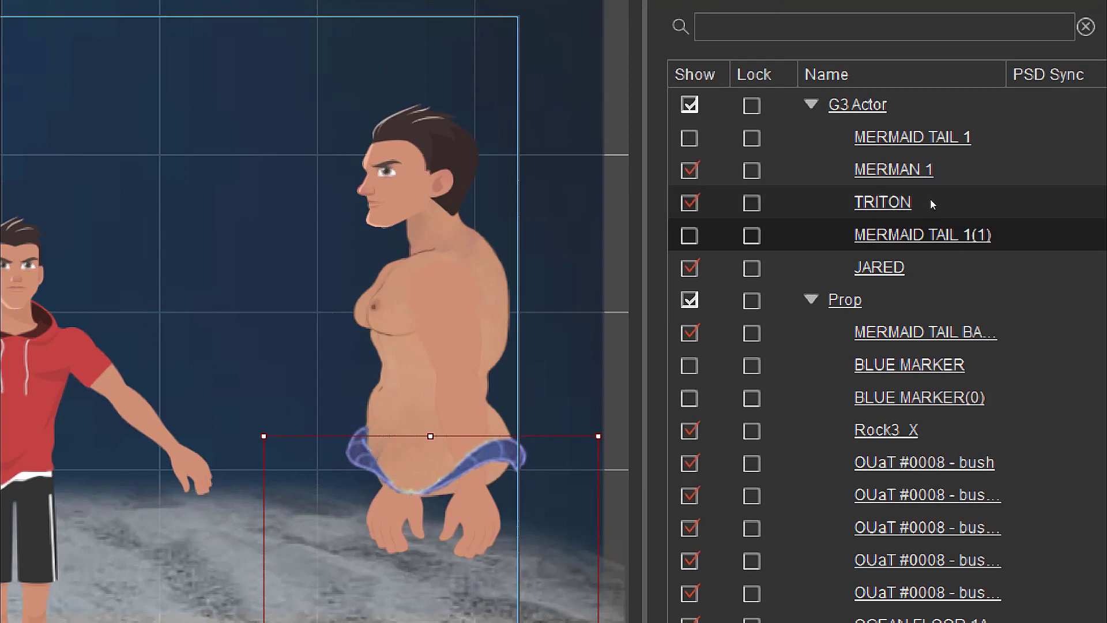
click(689, 137)
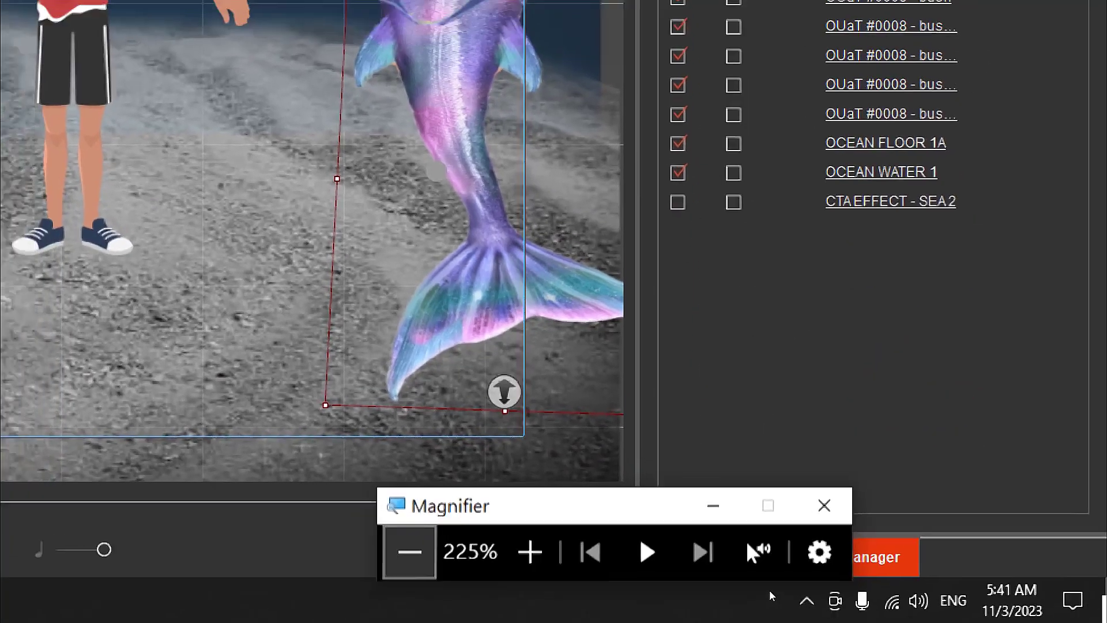
Play the scene to review how the merman moves with the MERMAID TAIL 1 tail, and stop playback
click(390, 543)
click(390, 543)
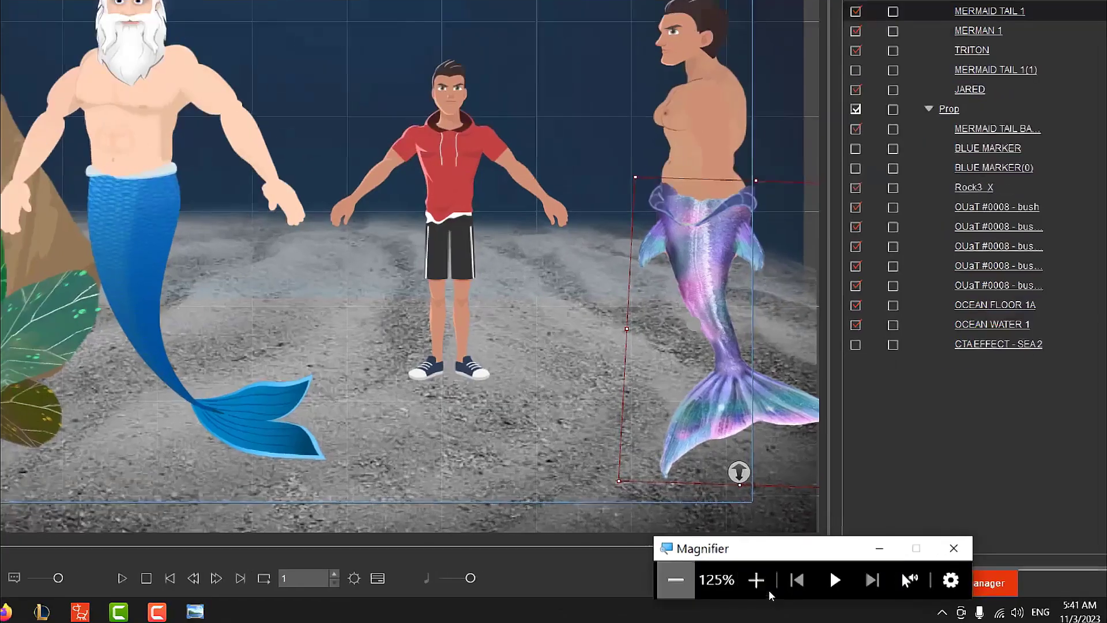
click(764, 588)
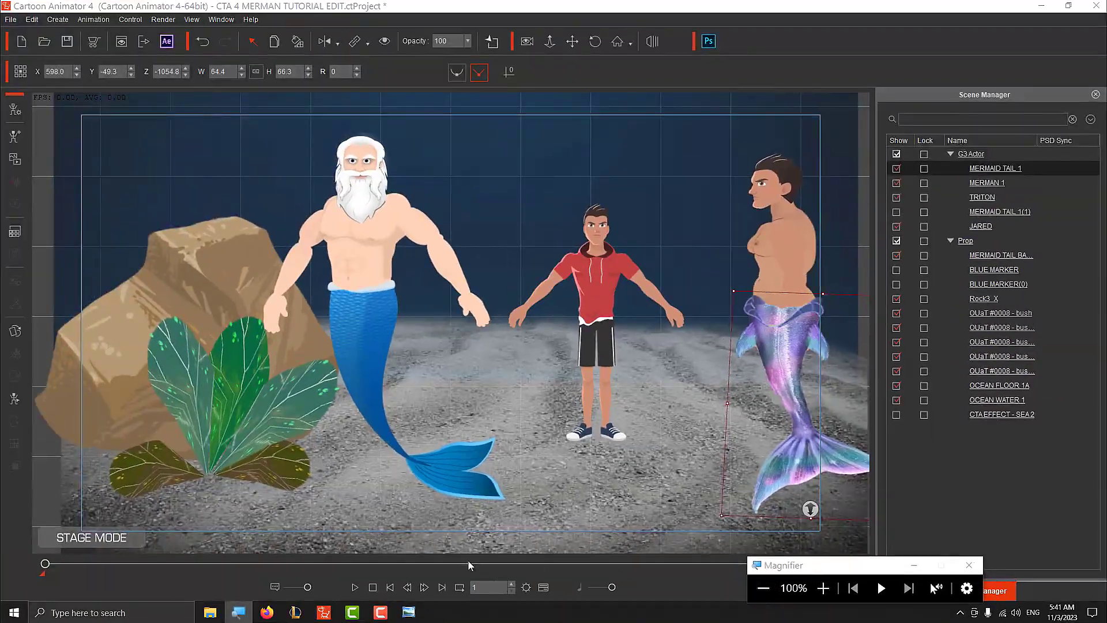
click(356, 586)
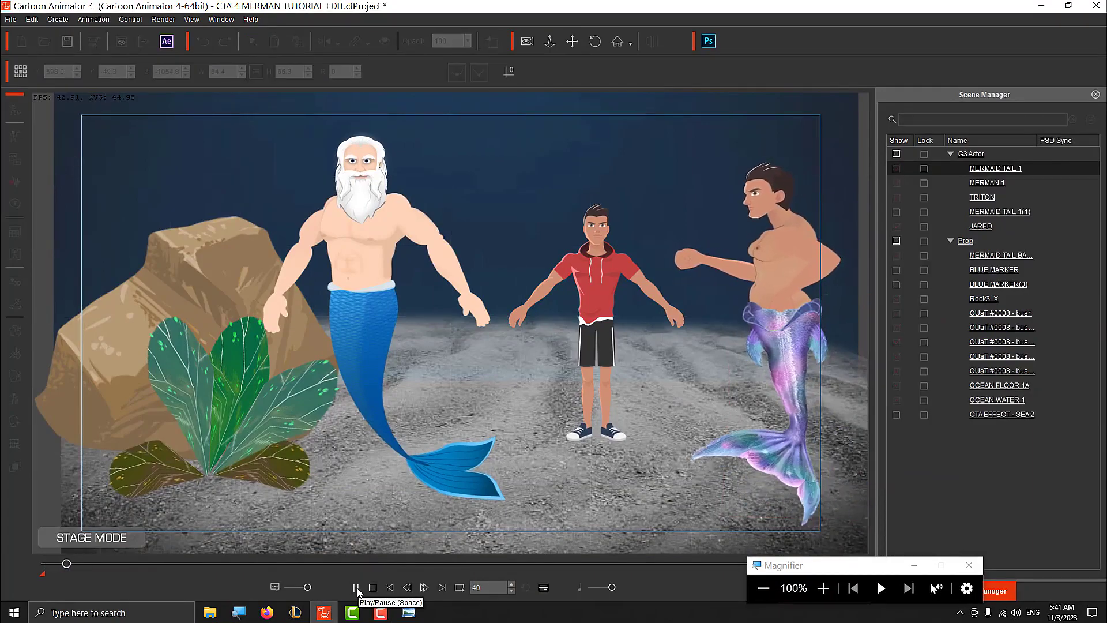
click(372, 586)
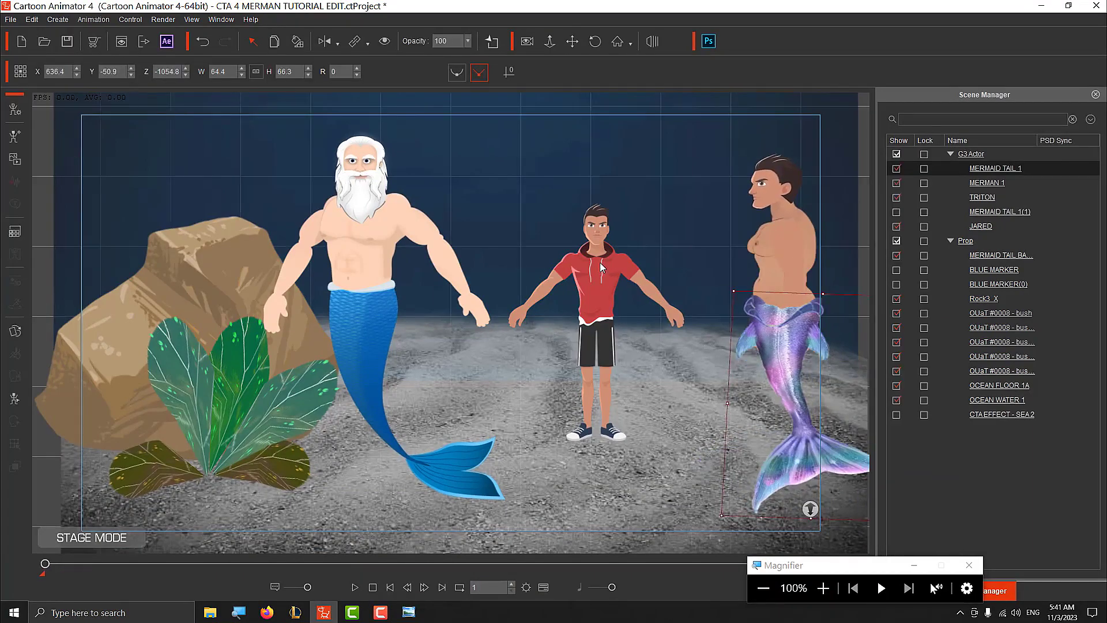
Open the JARED character in Composer mode and examine its bone structure
click(604, 278)
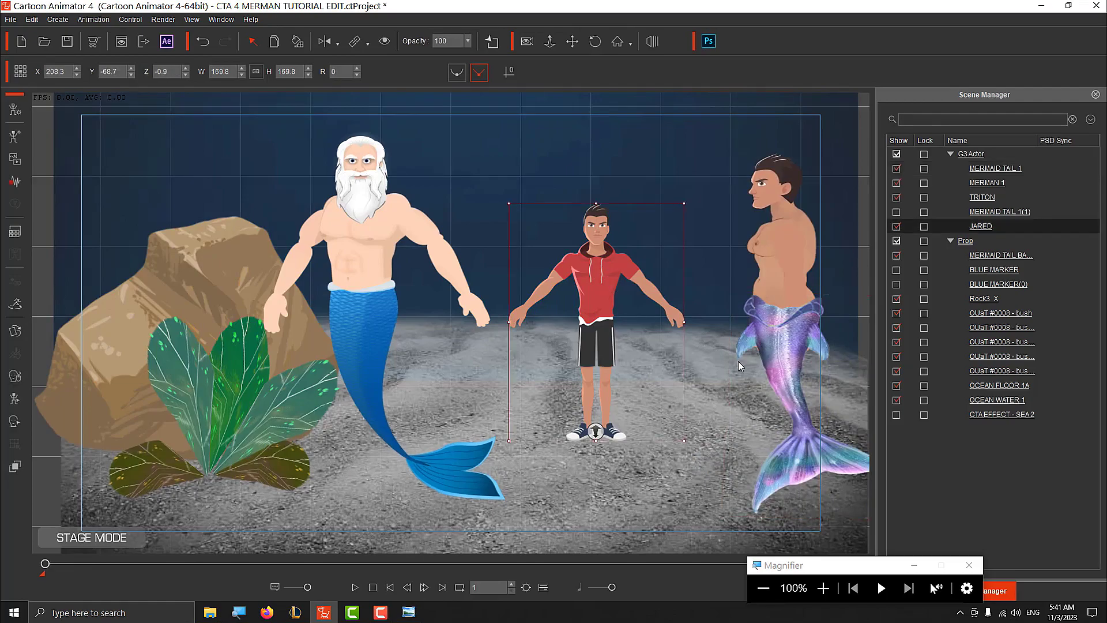
click(823, 587)
click(822, 588)
click(822, 587)
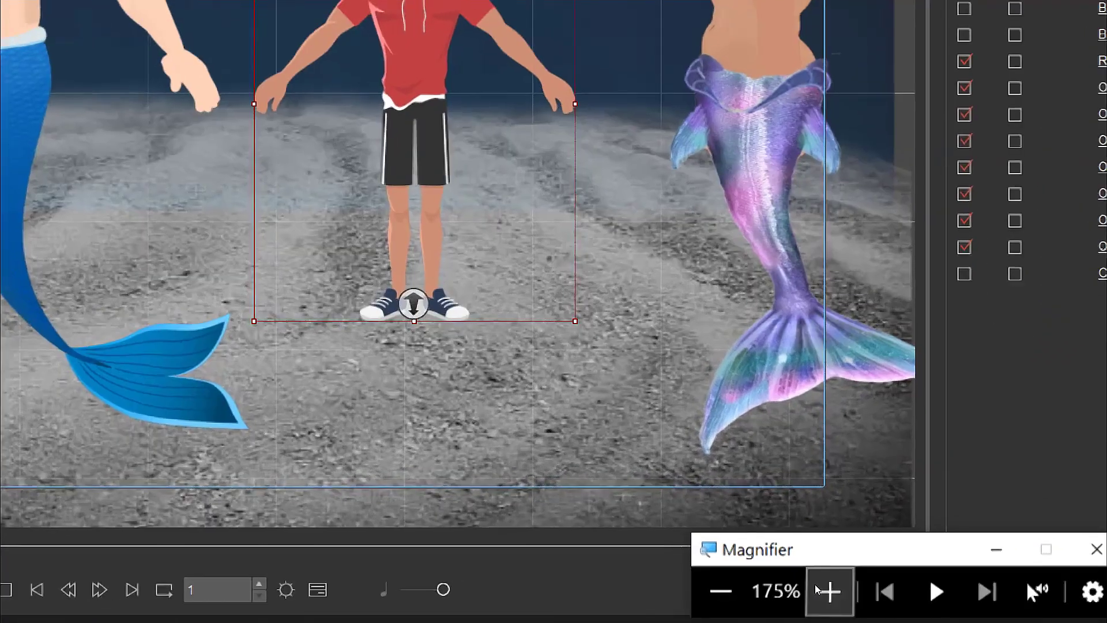
click(823, 588)
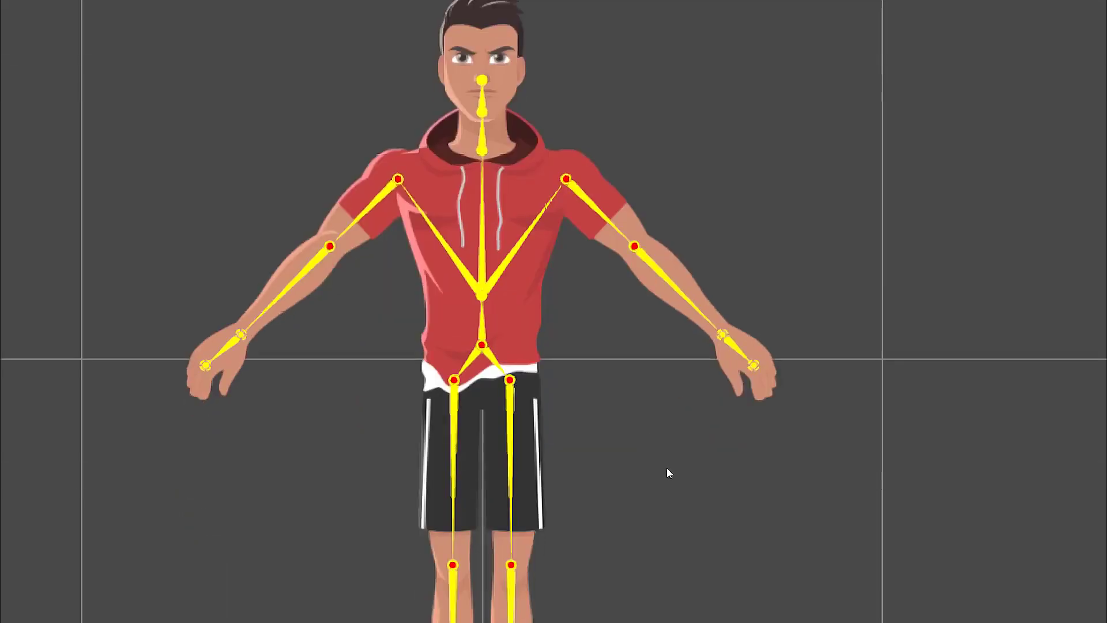
key(super+minus)
key(super+minus)
key(super+minus)
key(super+minus)
key(super+minus)
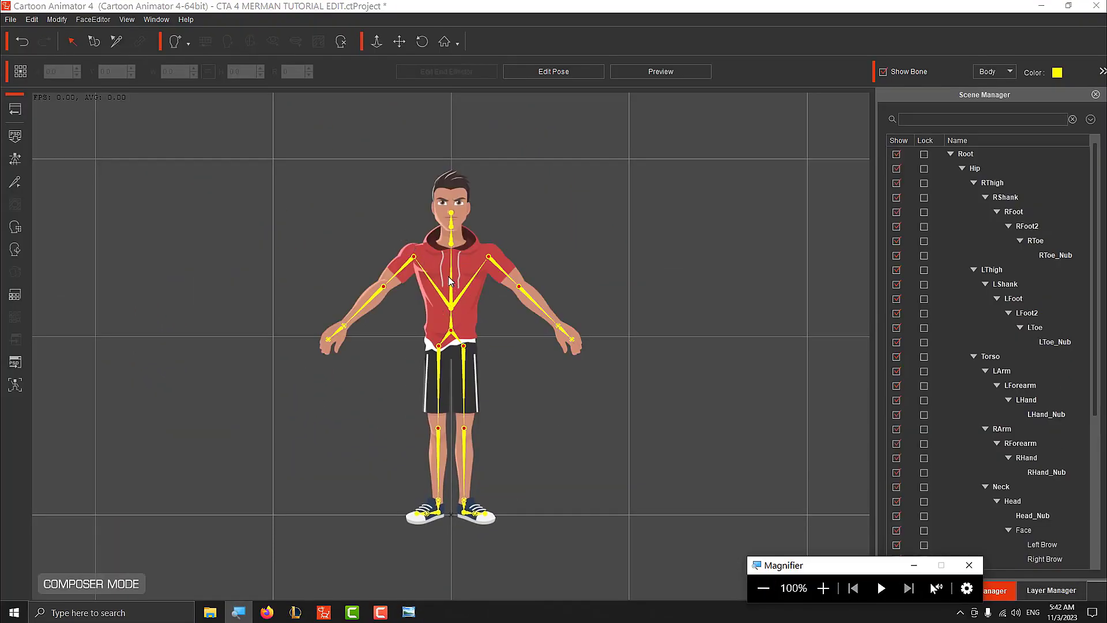
Inspect the extents of JARED's hip and right forearm parts, leaving the hip selected
click(460, 286)
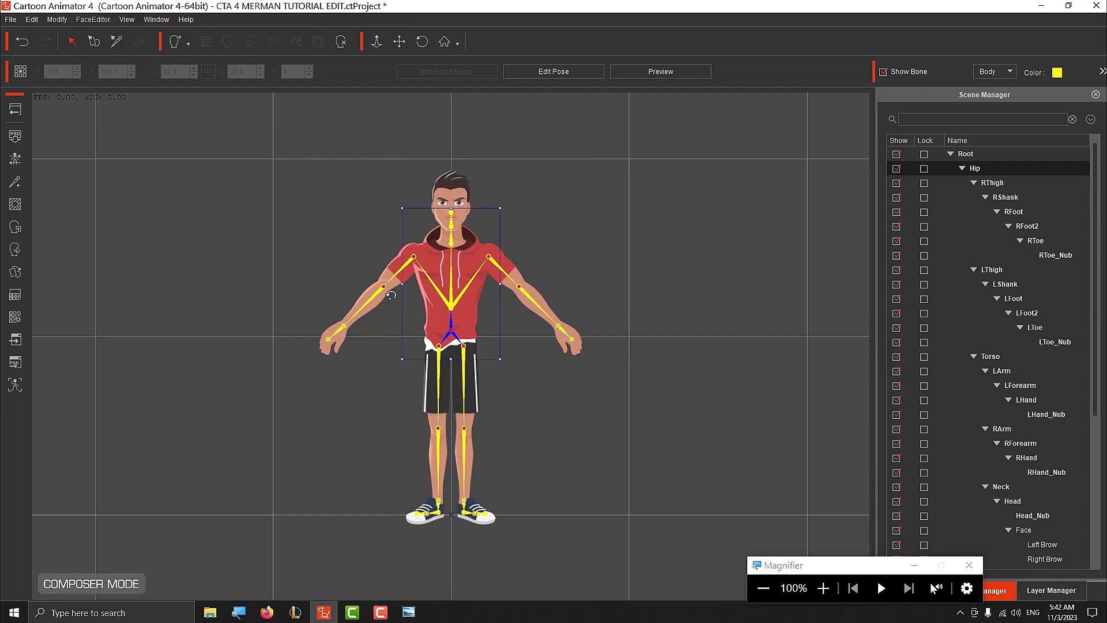
click(377, 310)
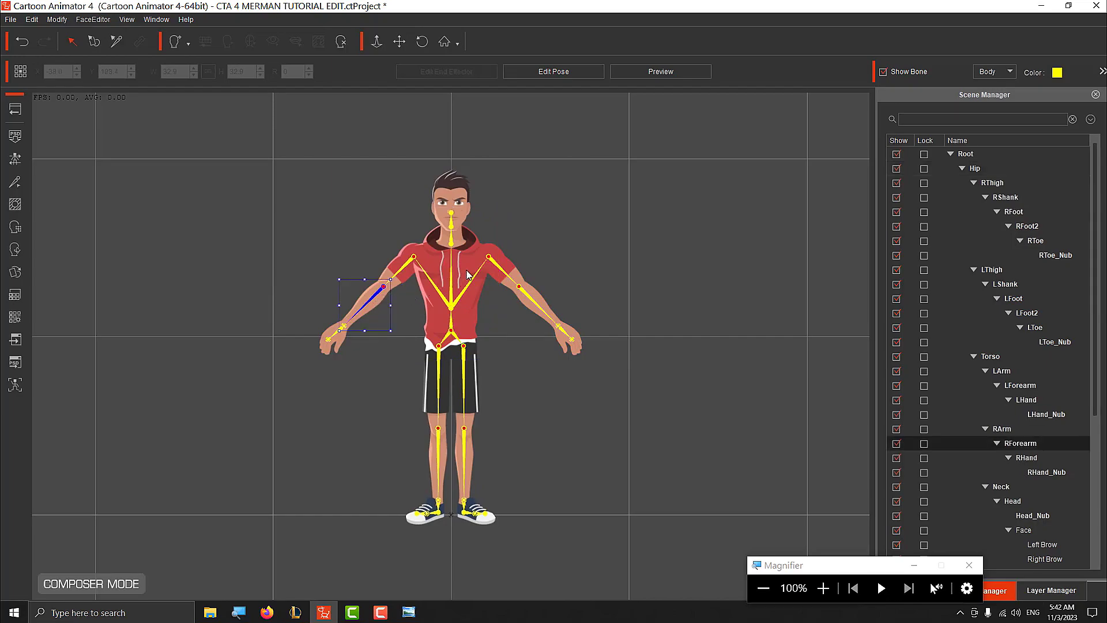
click(466, 275)
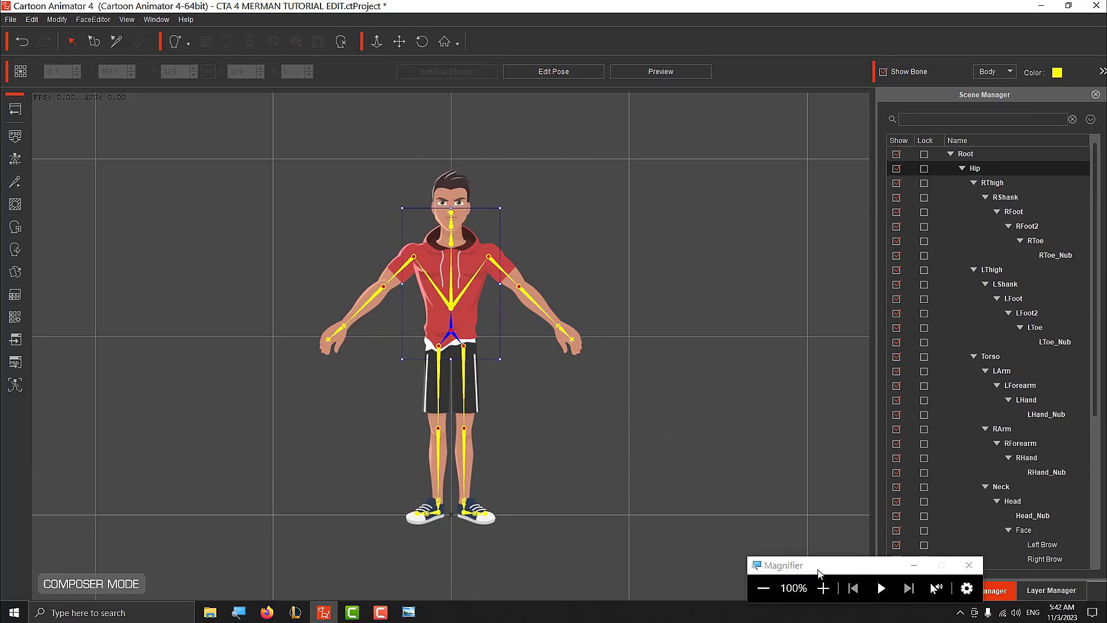
Launch JARED's PSD in Photoshop with head and body in one file, using the Update Multi-angle talking head structure
click(21, 368)
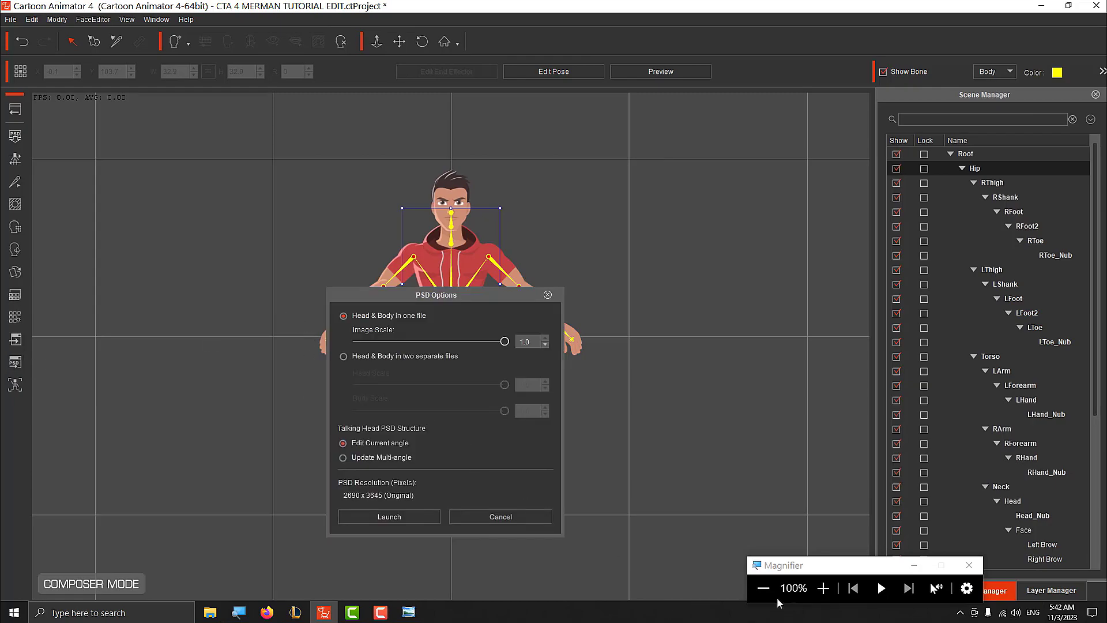
click(823, 587)
click(822, 587)
click(823, 587)
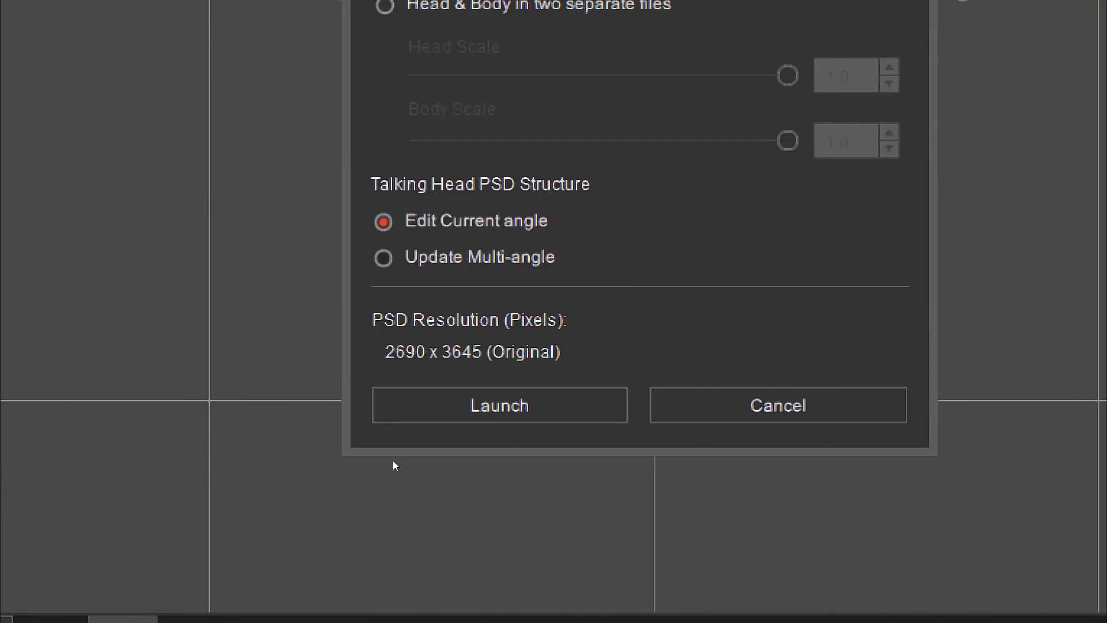
key(Down)
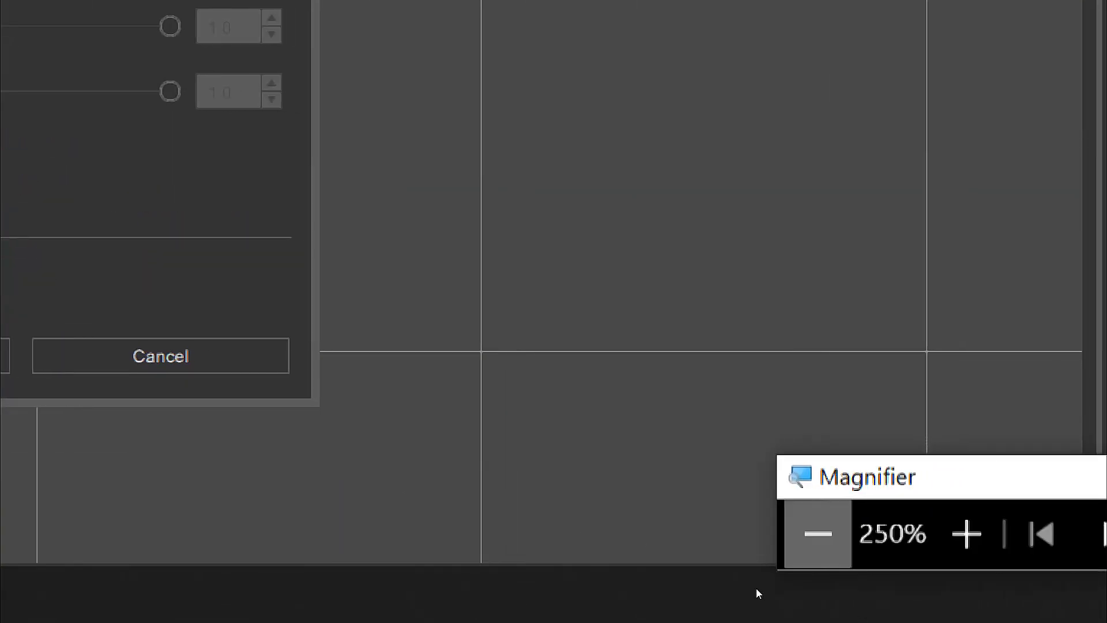
key(super+minus)
key(super+minus)
key(super+minus)
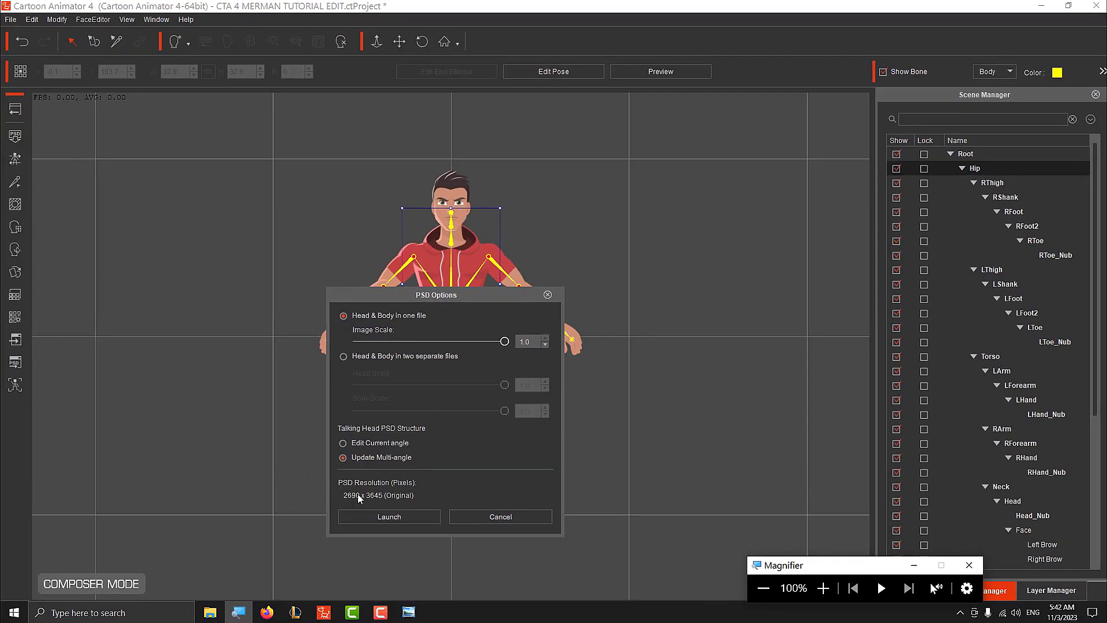
click(409, 515)
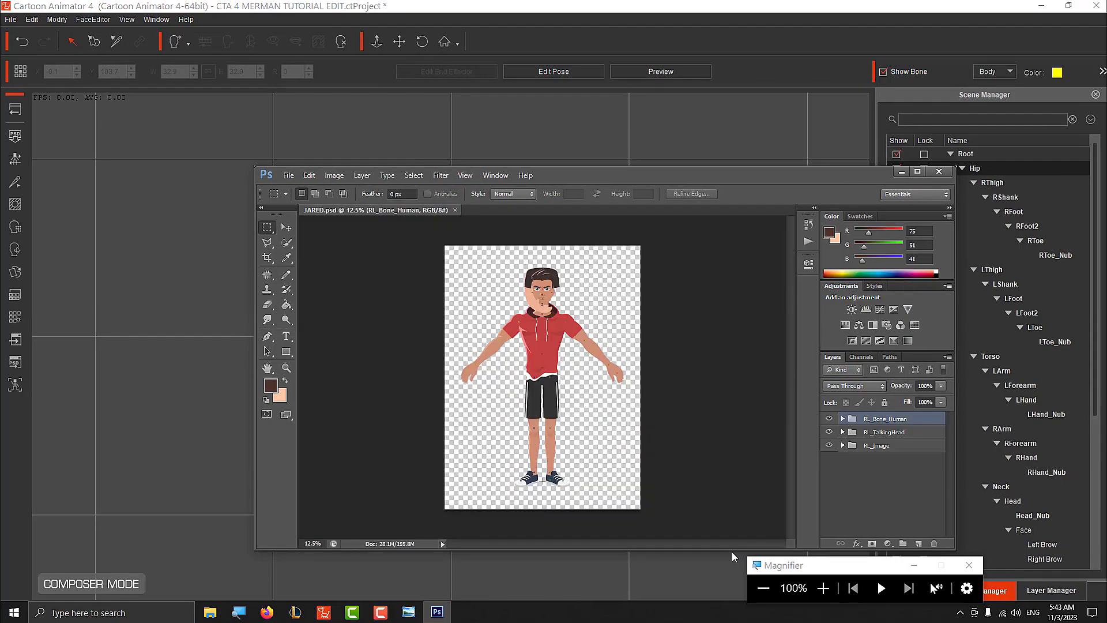
Examine the layers of JARED.psd by hiding RL_Bone_Human and RL_TalkingHead, expanding the RL_Image and Hip groups, and hiding the Hip_F layer
click(822, 588)
click(822, 588)
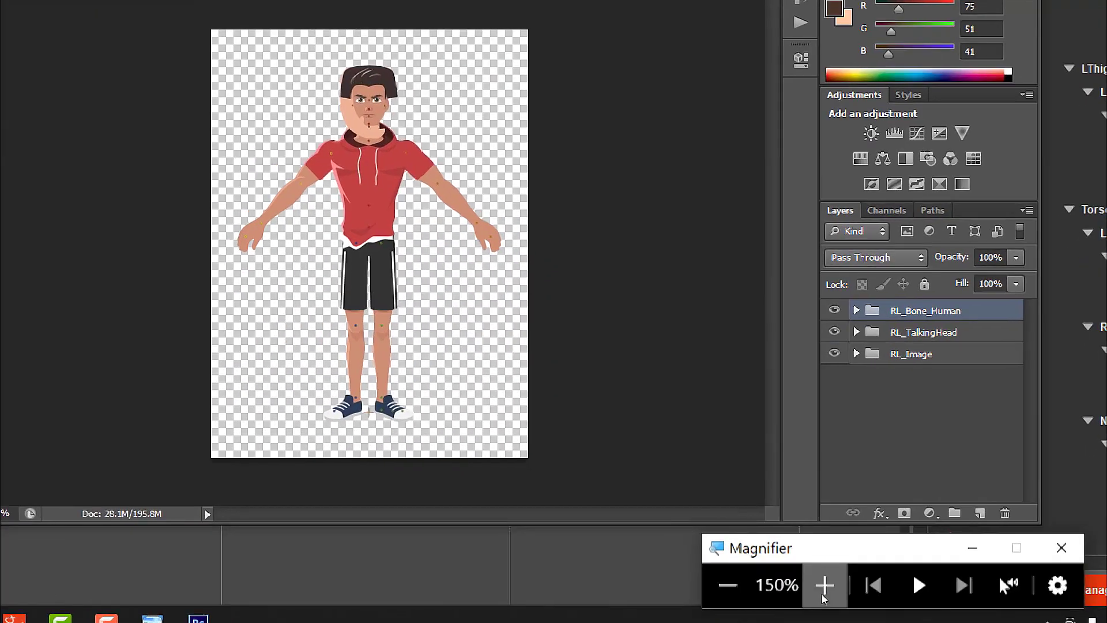
click(822, 588)
click(823, 588)
click(822, 588)
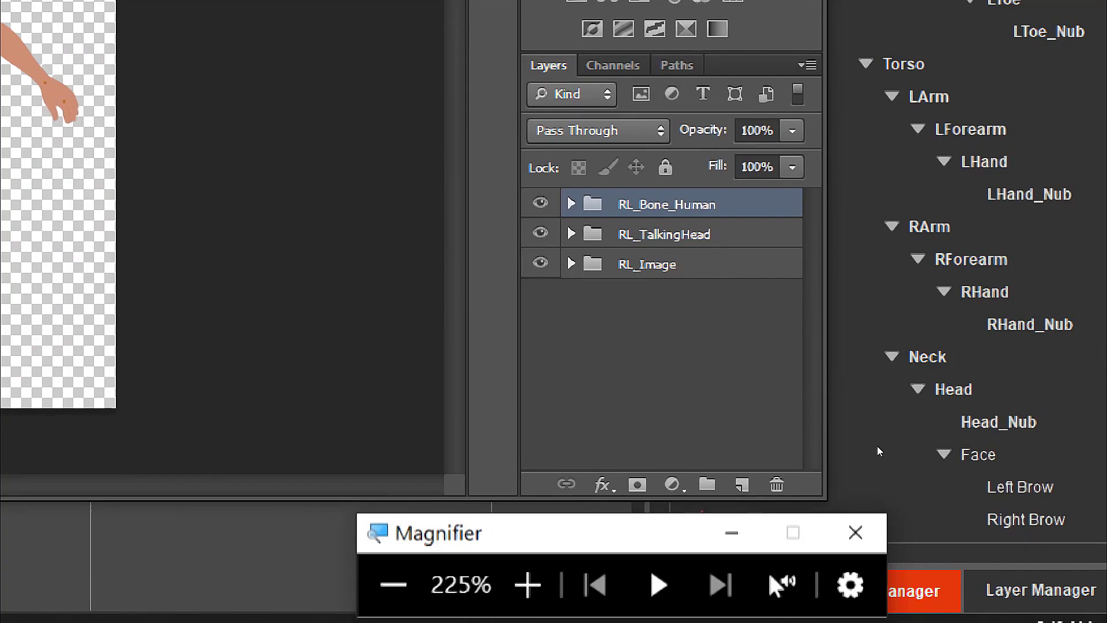
click(845, 450)
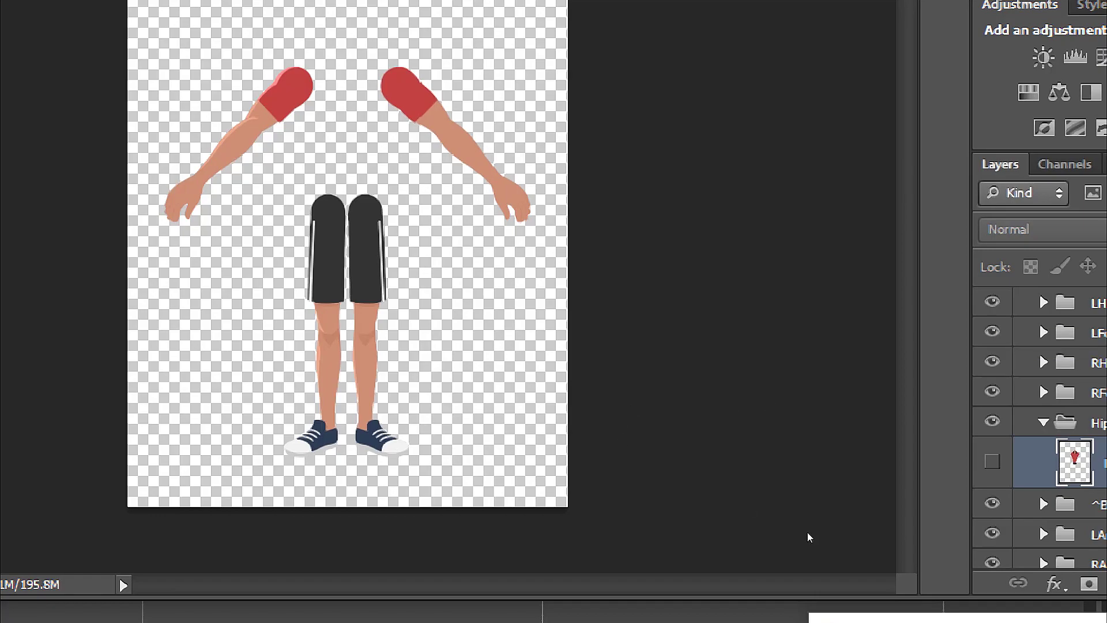
key(super+minus)
key(super+minus)
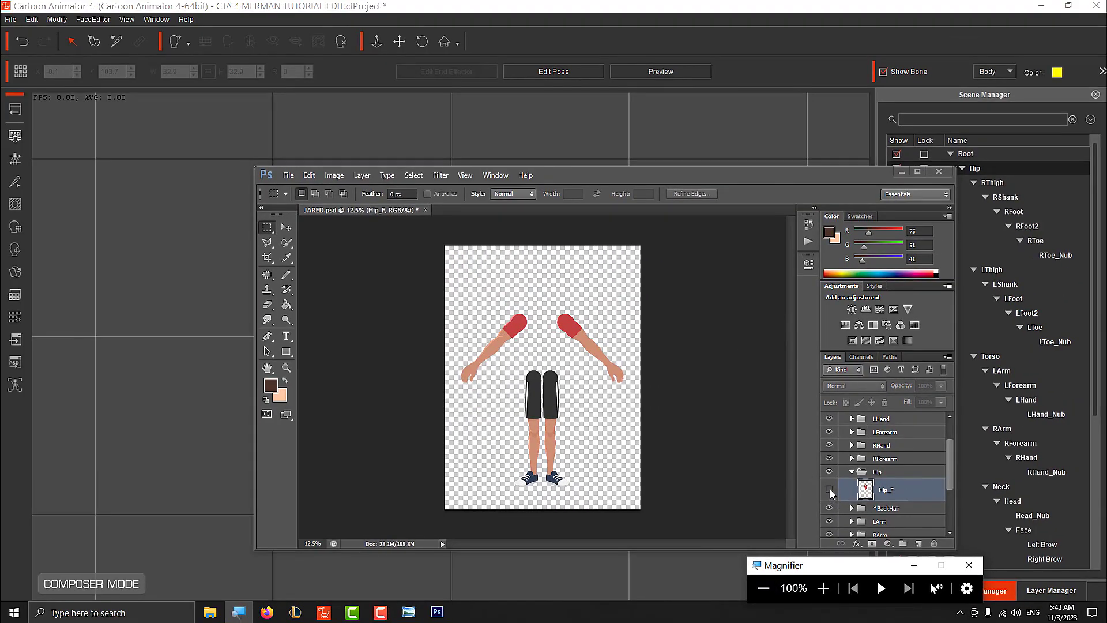
Make the Hip_F layer and the RL_Bone_Human and RL_TalkingHead groups visible again
click(830, 490)
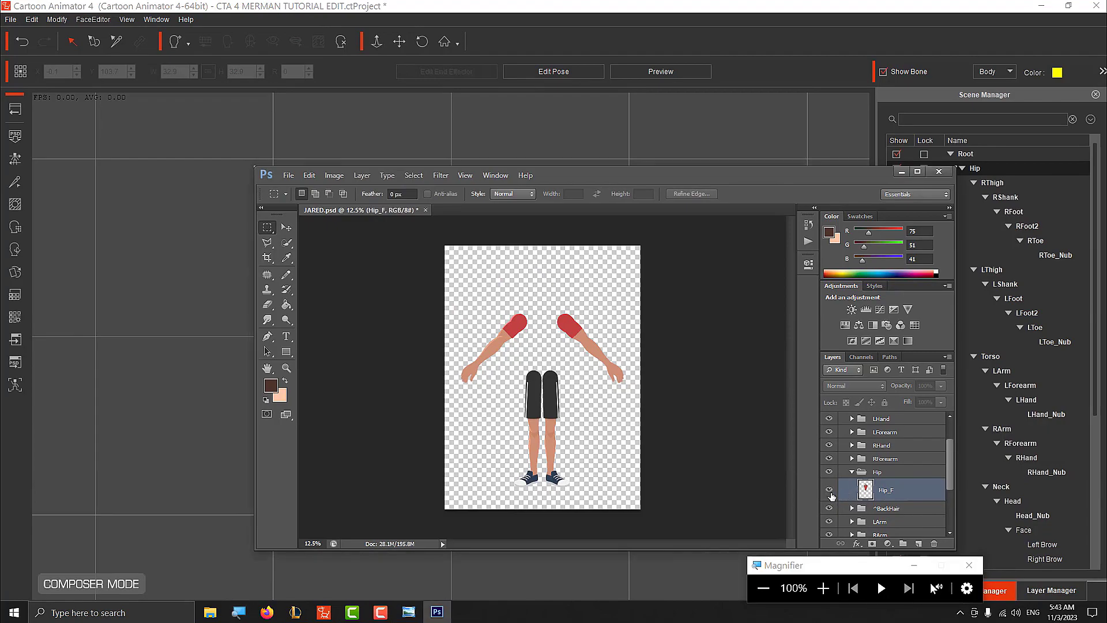
click(834, 489)
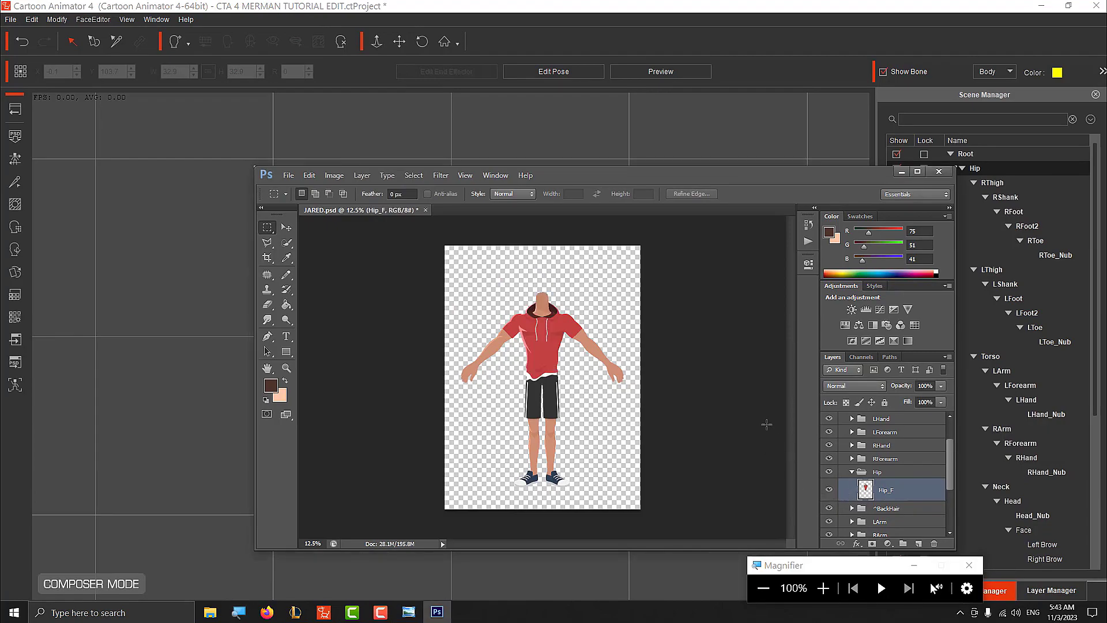
scroll(861, 430, up, 3)
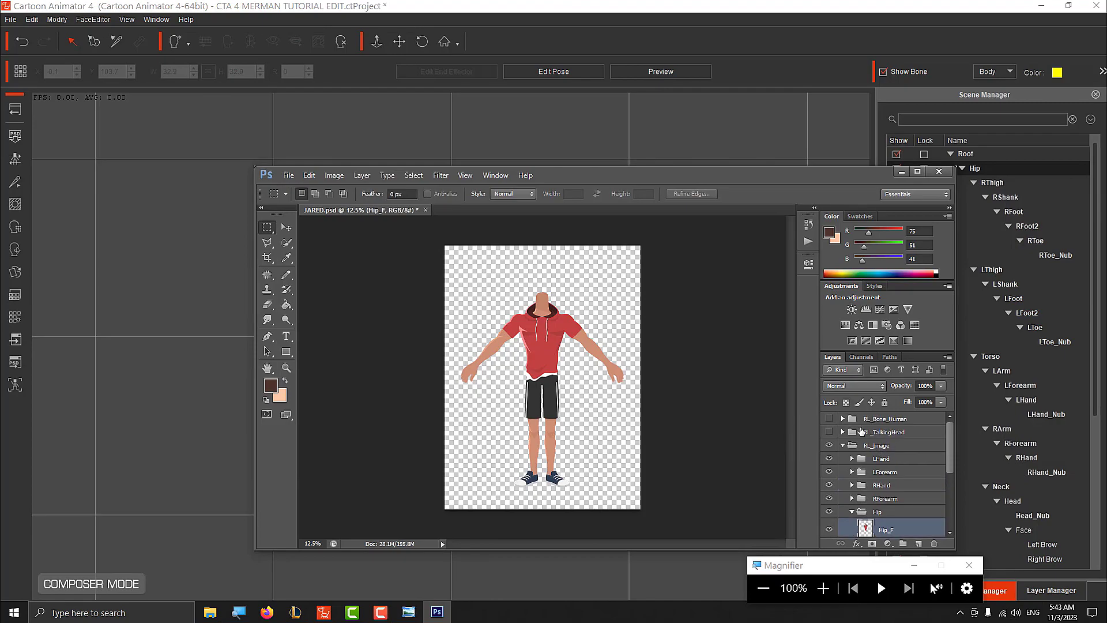
click(830, 421)
click(829, 431)
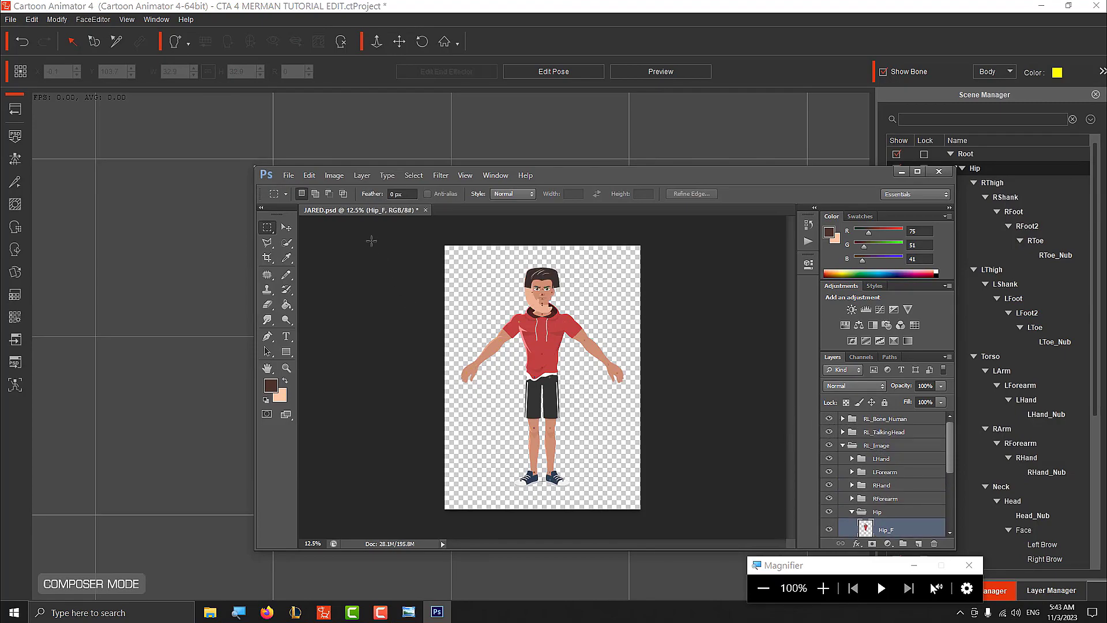
Save JARED.psd to update the character, and return from Composer mode to the stage
click(287, 176)
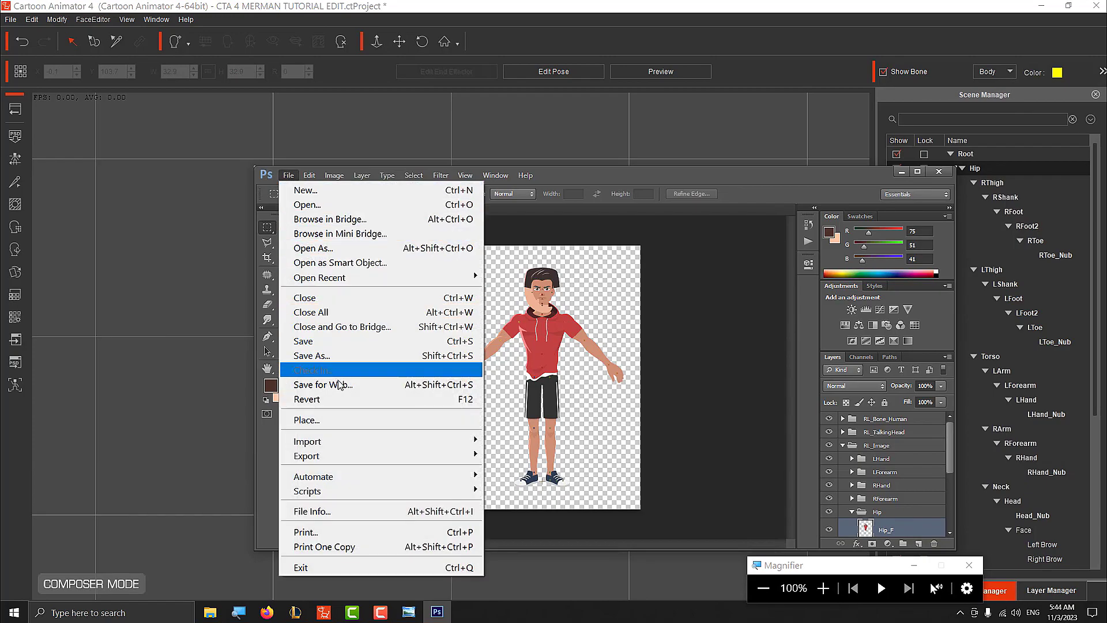
click(321, 341)
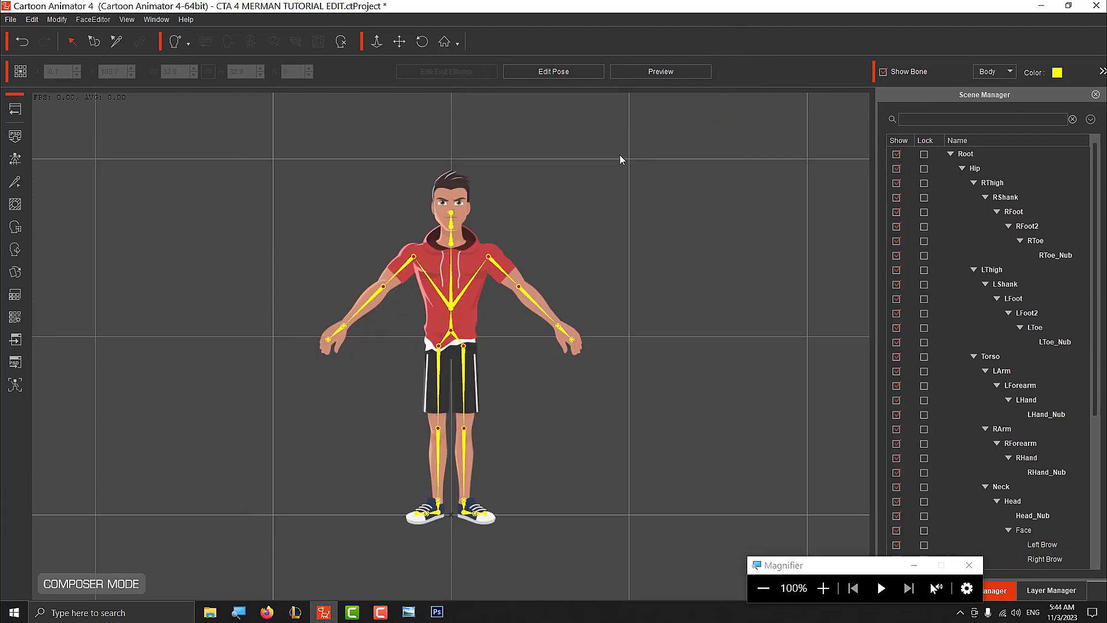
click(17, 110)
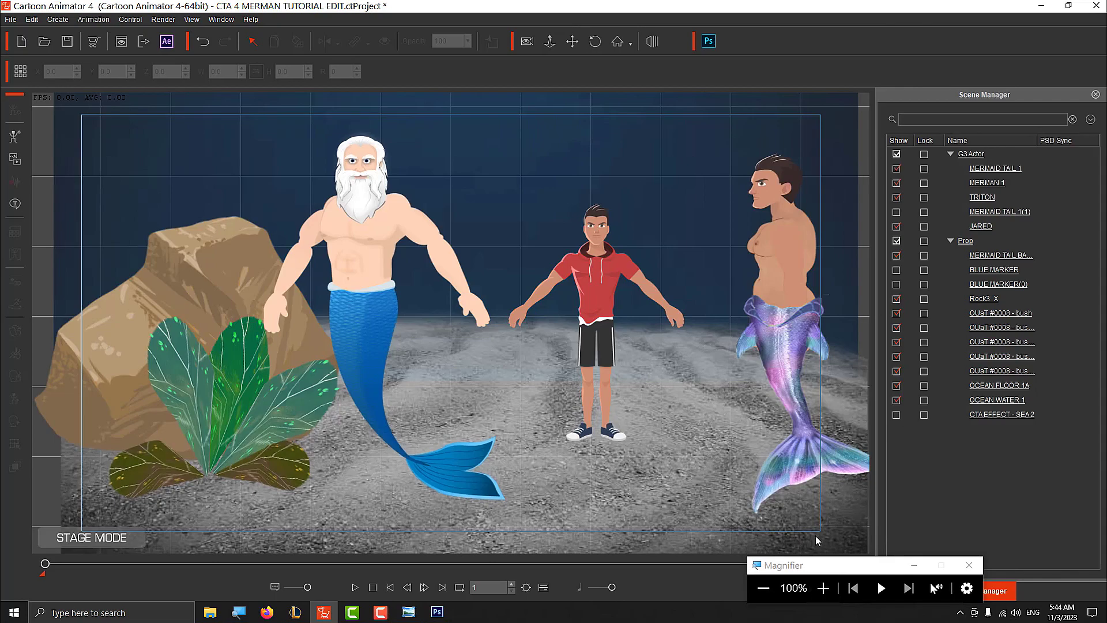
Show the CTA EFFECT - SEA 2 prop over the underwater scene
click(832, 595)
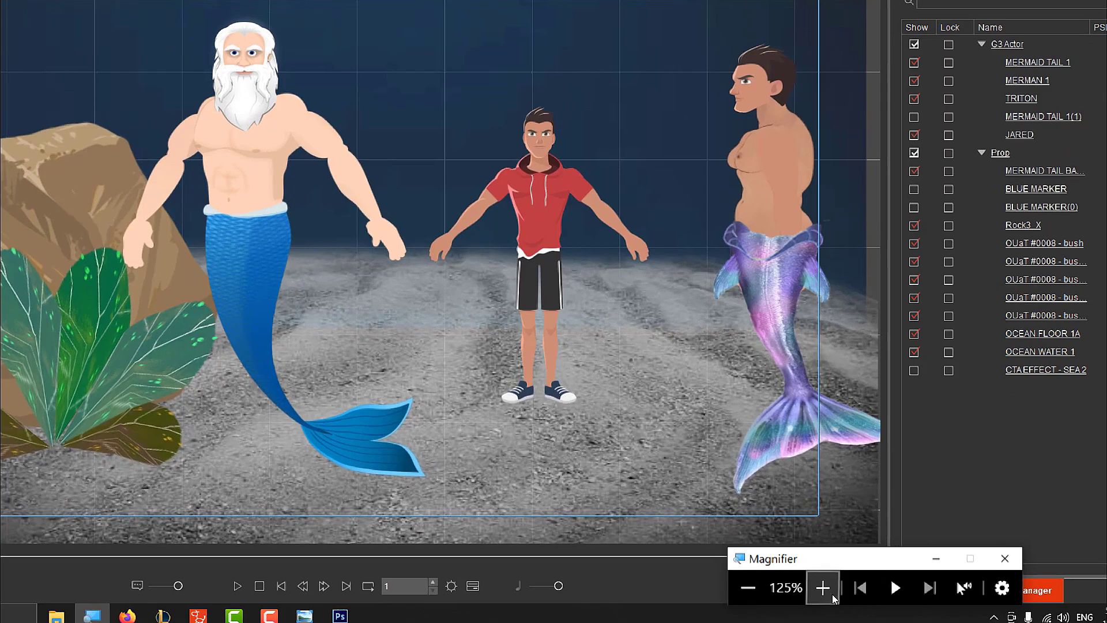
click(831, 595)
click(818, 583)
click(818, 582)
click(819, 583)
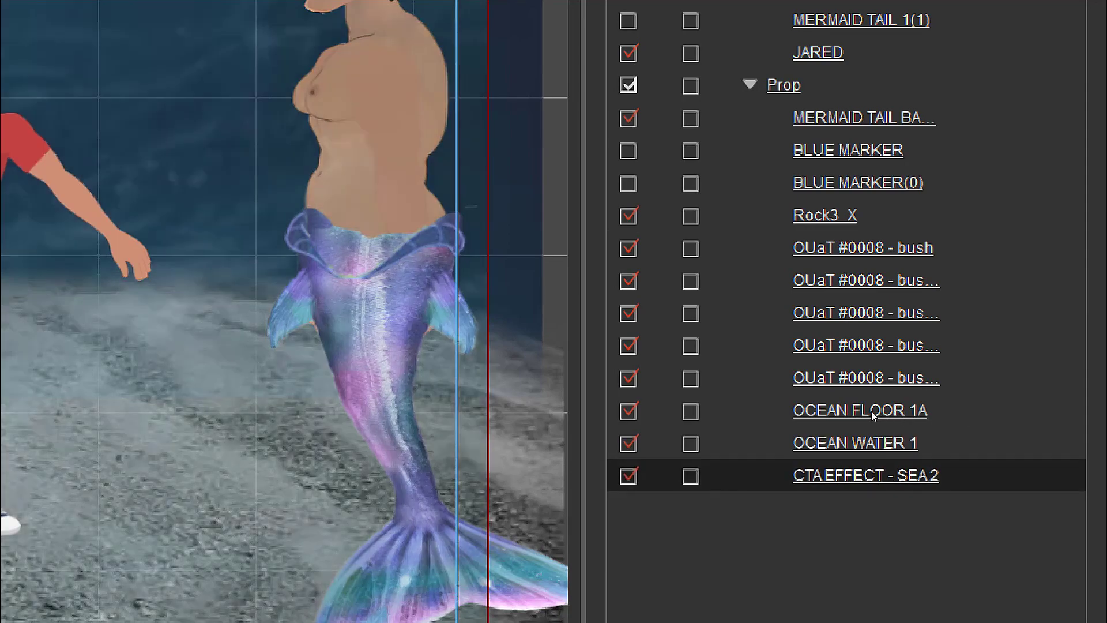
Play the scene to review the sea effect with the merman animation, and stop playback
key(super+minus)
key(super+minus)
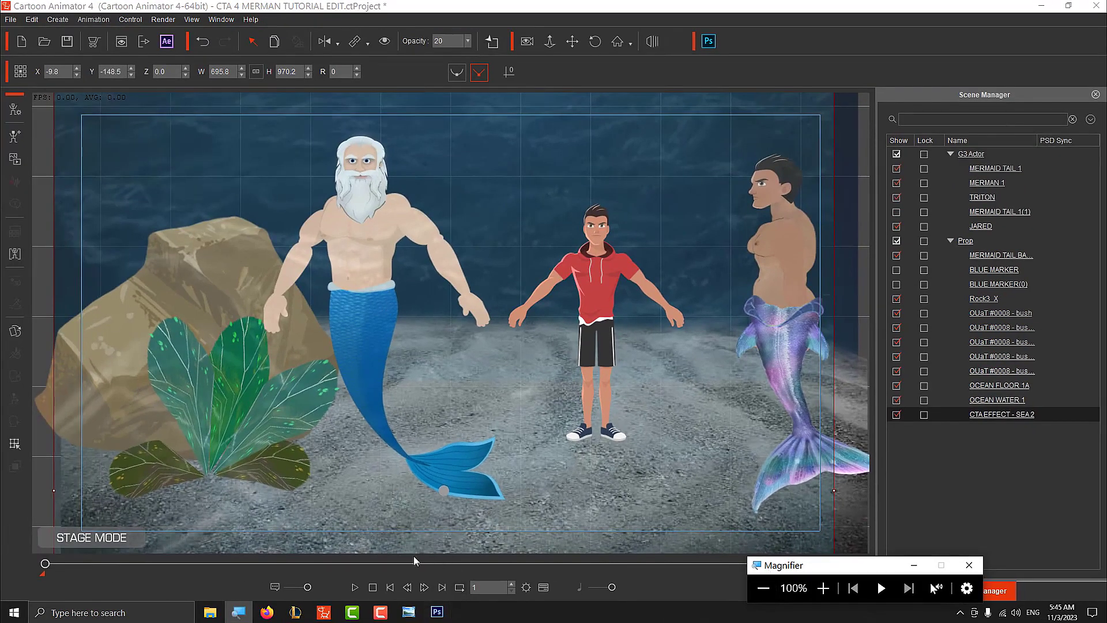
click(356, 587)
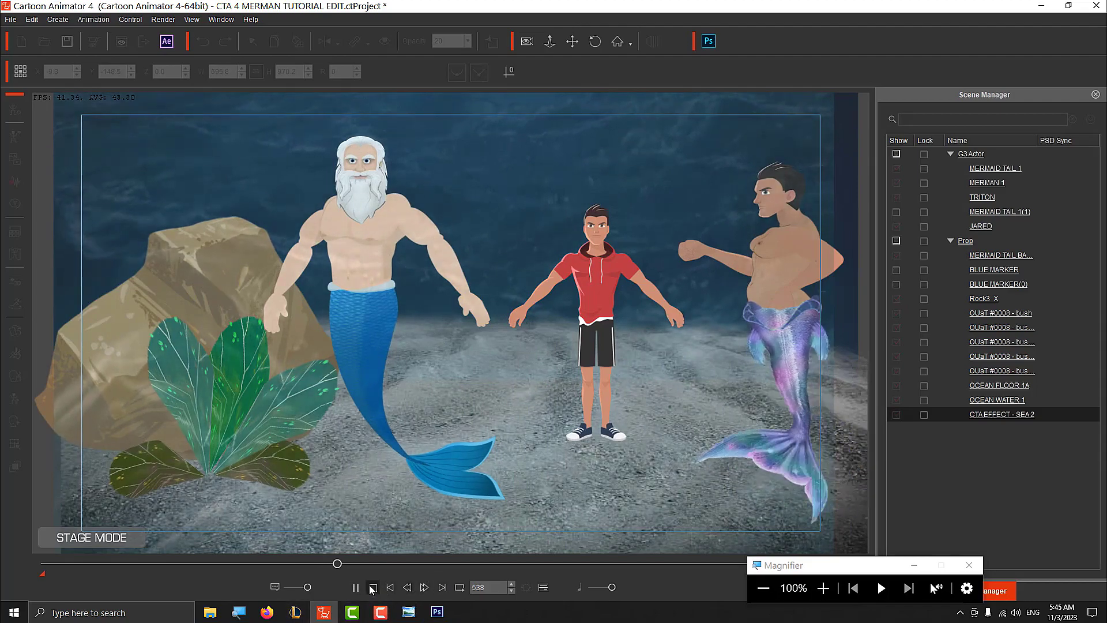
click(372, 587)
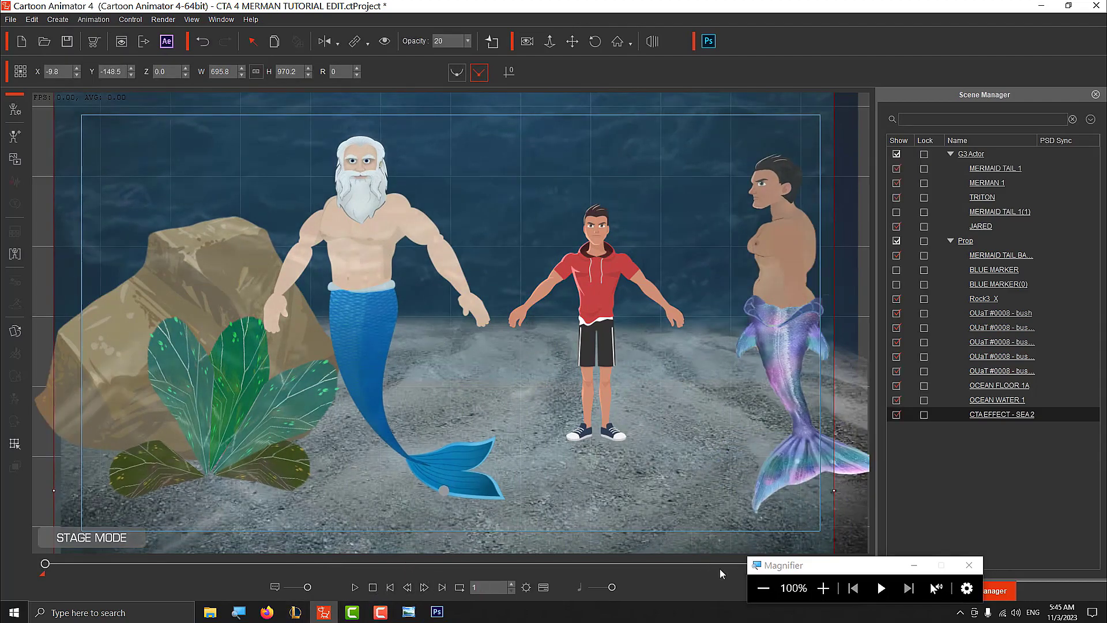
drag(812, 565, 771, 547)
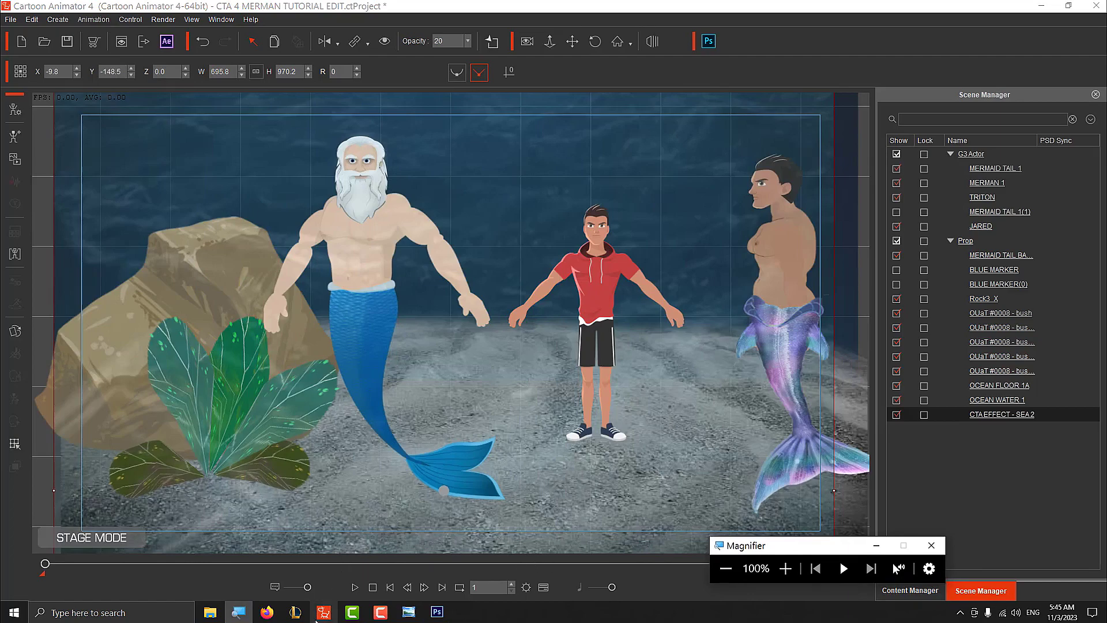
mouse_move(324, 617)
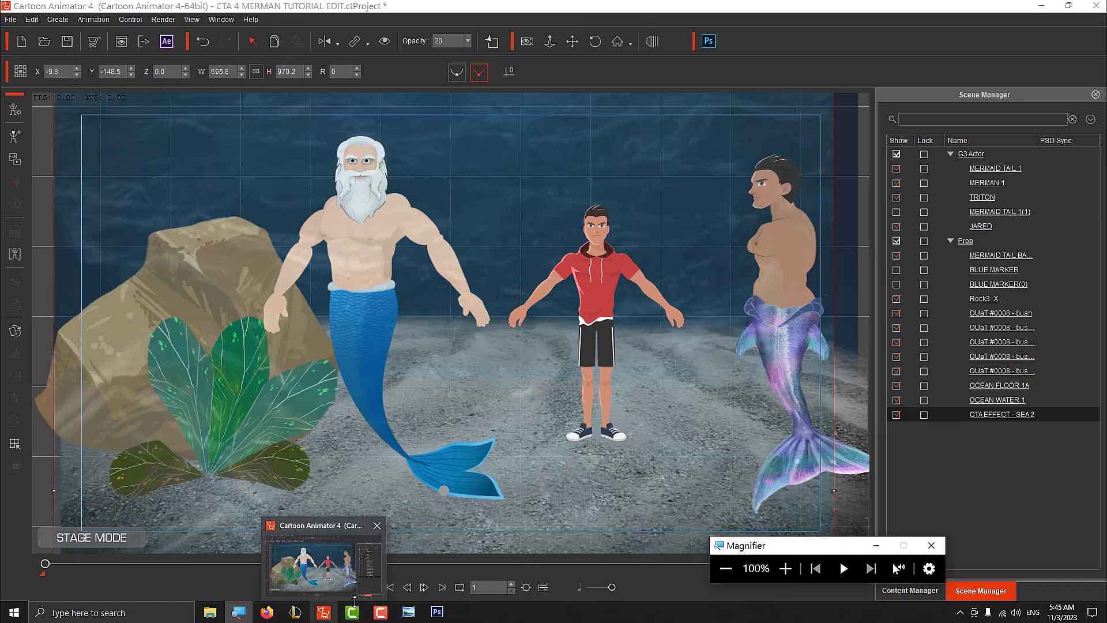
click(381, 612)
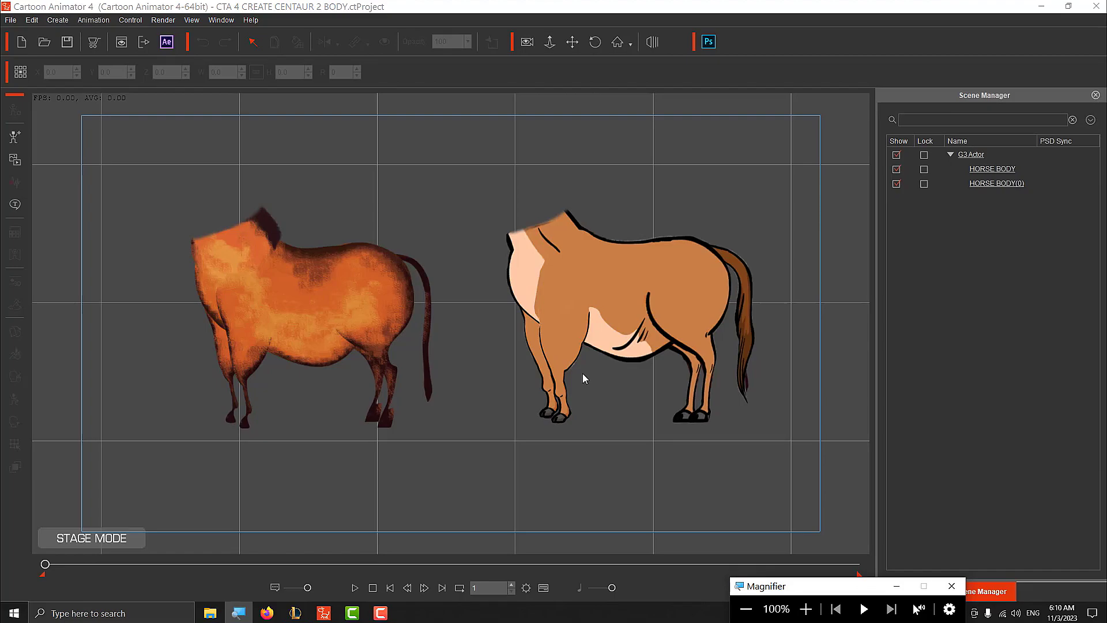
Play the animation of the two horse bodies in the centaur project, and pause playback
click(357, 586)
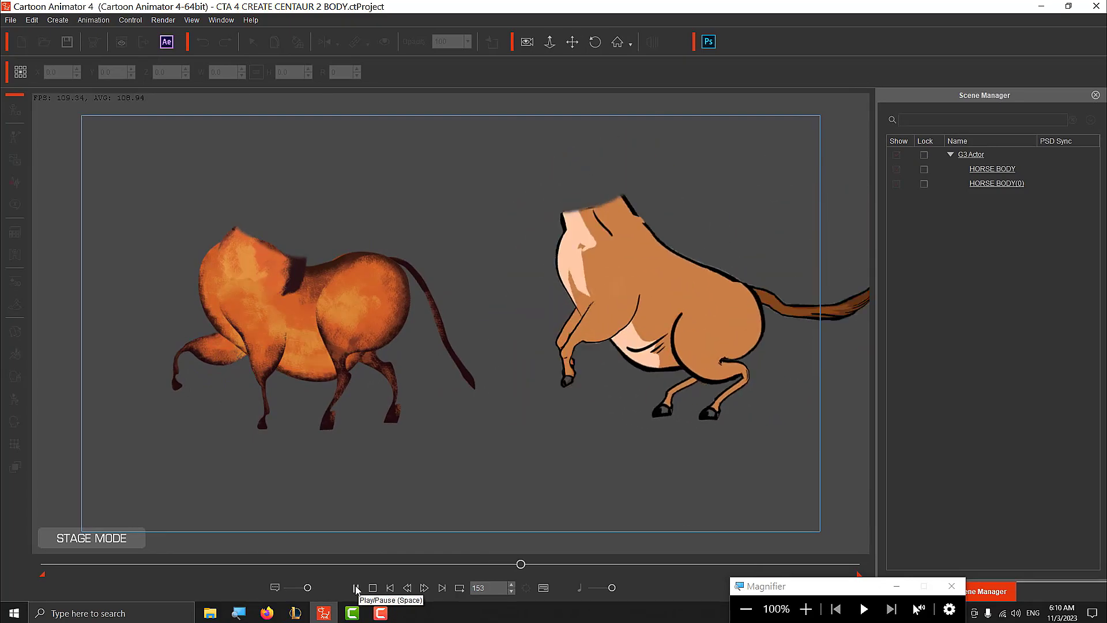
click(356, 587)
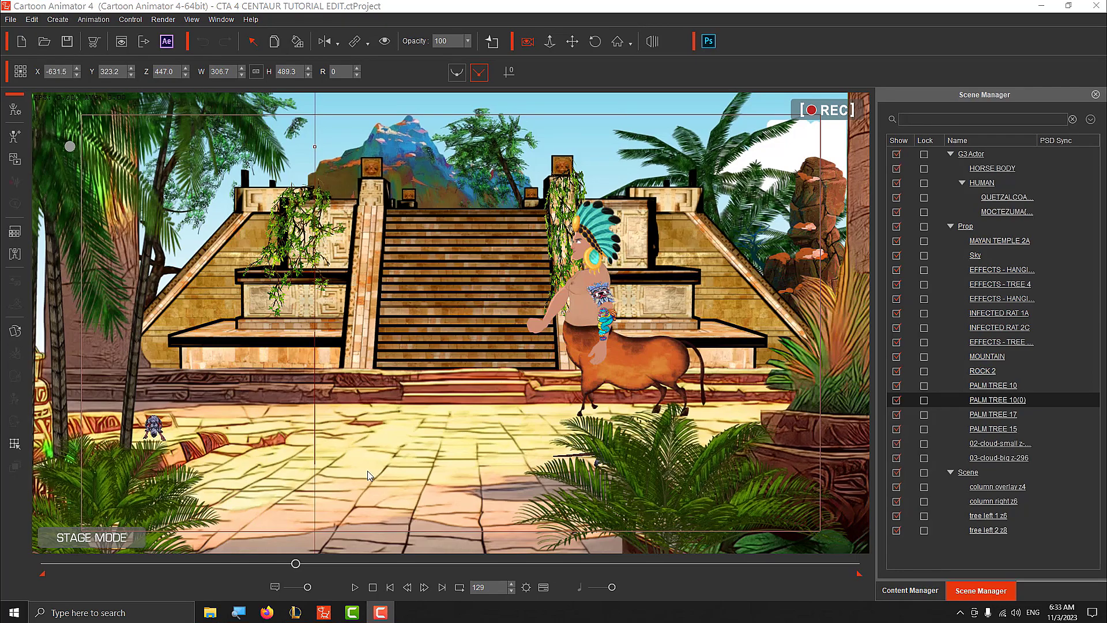
At frame 193, move the HUMAN actor up and away from the horse body to show they are separate parts, and undo the move
drag(298, 566, 422, 565)
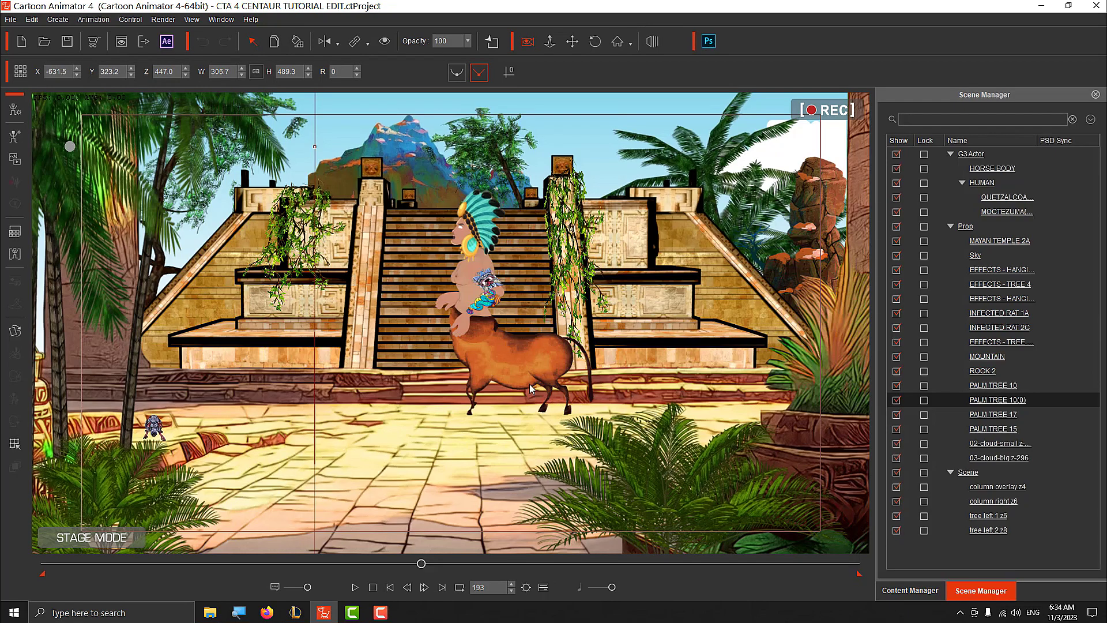
click(473, 275)
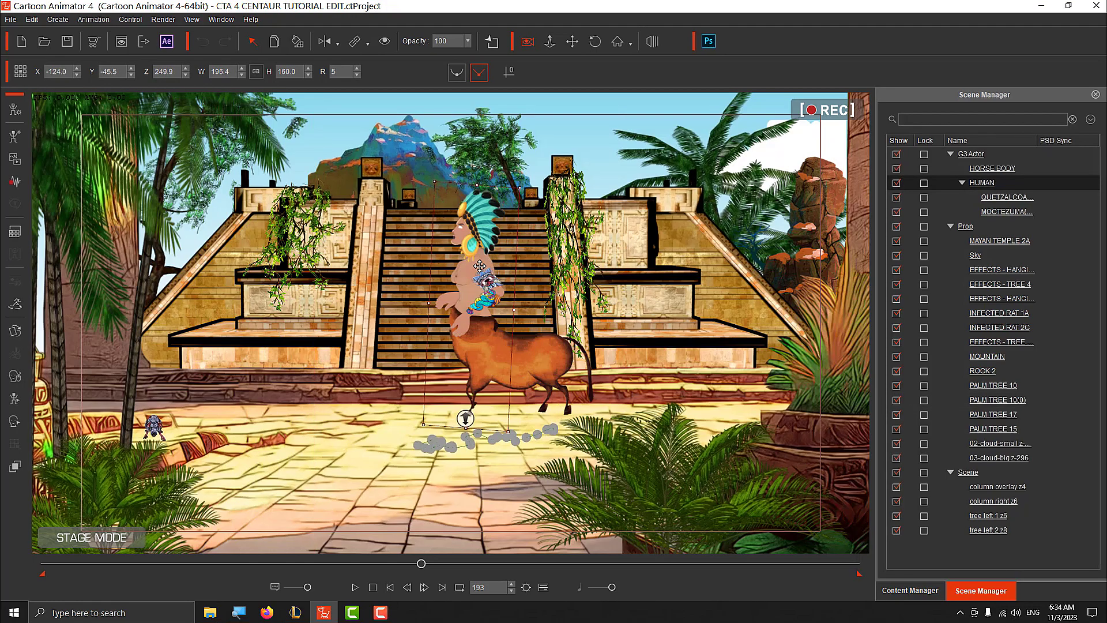
mouse_move(481, 257)
mouse_down()
mouse_move(394, 246)
mouse_move(469, 246)
mouse_up()
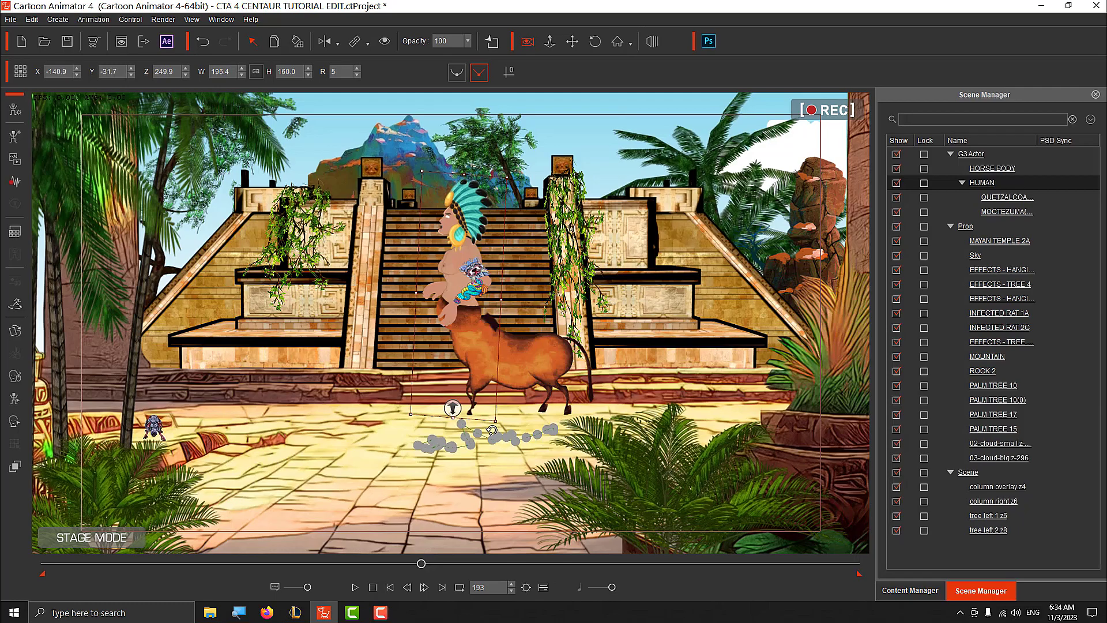
key(ctrl+z)
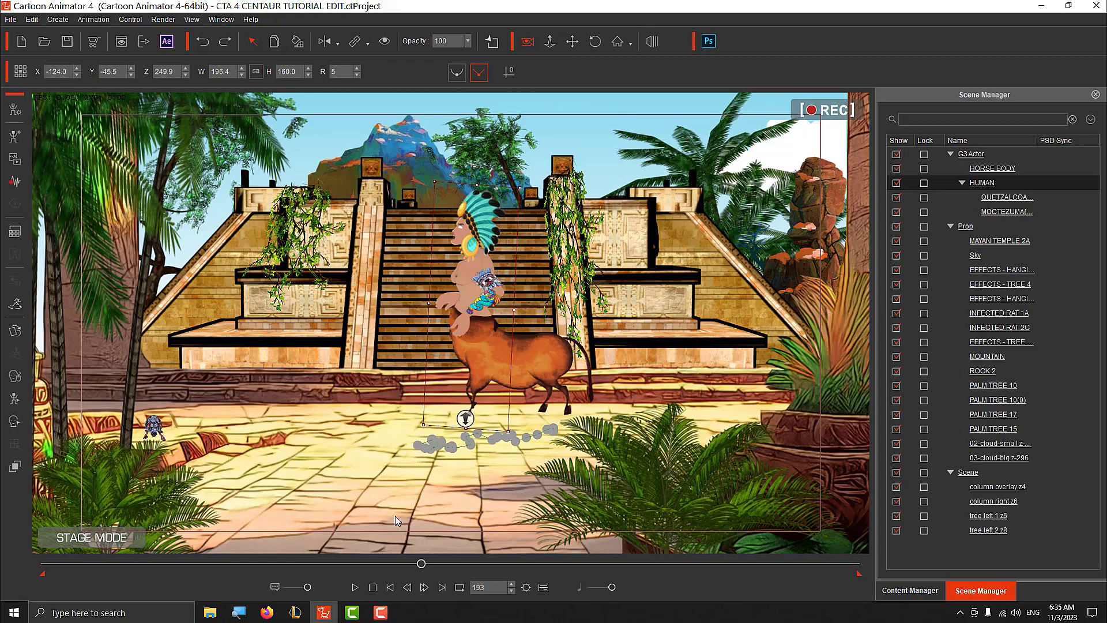
Scrub the temple scene's timeline through frames 197, 51, 83 and 181 to review how the human torso follows the horse body
mouse_move(423, 565)
mouse_down()
mouse_move(610, 566)
mouse_move(167, 568)
mouse_move(429, 563)
mouse_up()
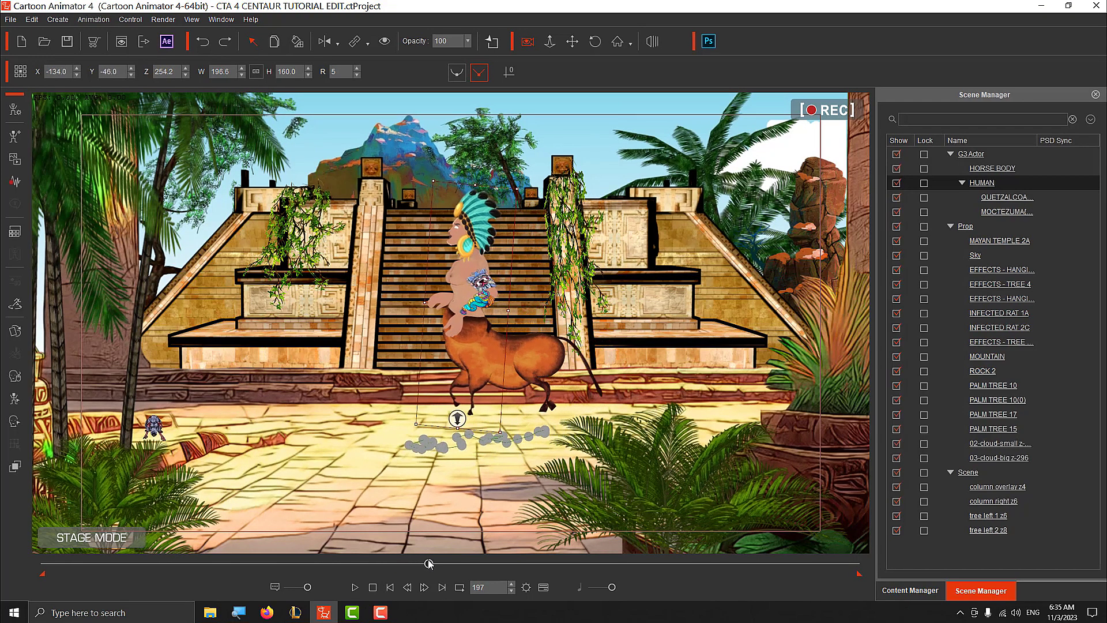
drag(429, 564, 143, 564)
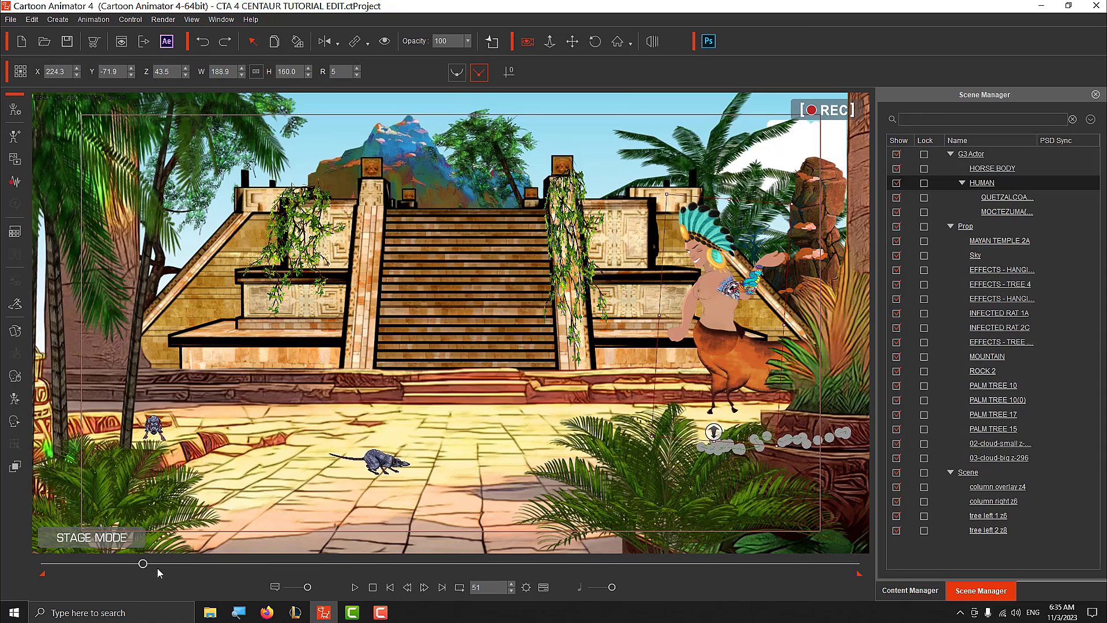
drag(143, 565, 206, 566)
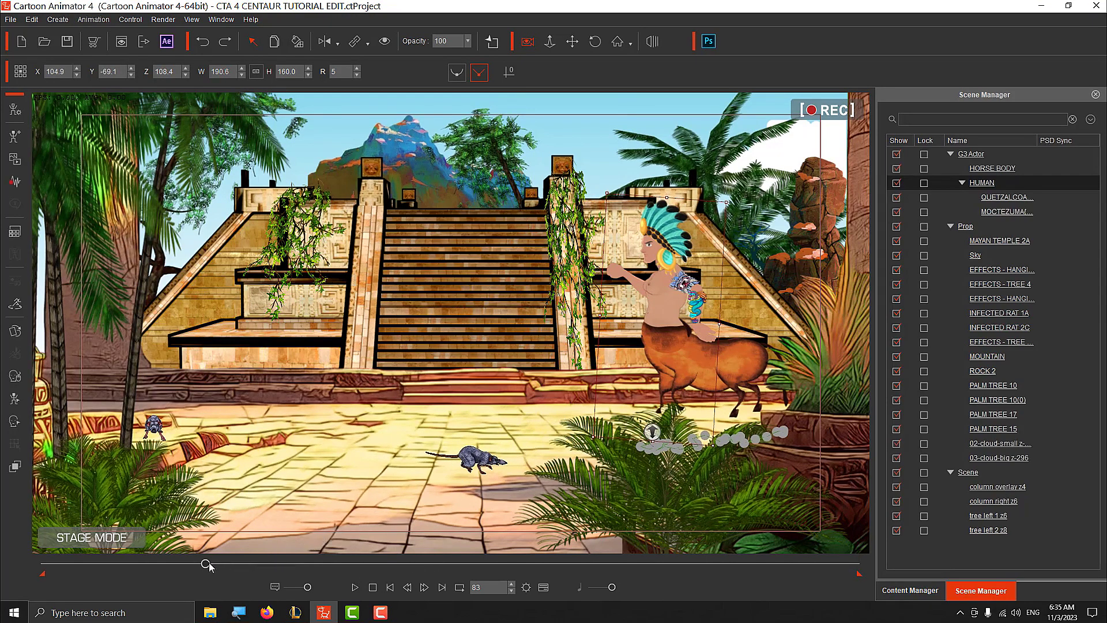
drag(207, 566, 400, 548)
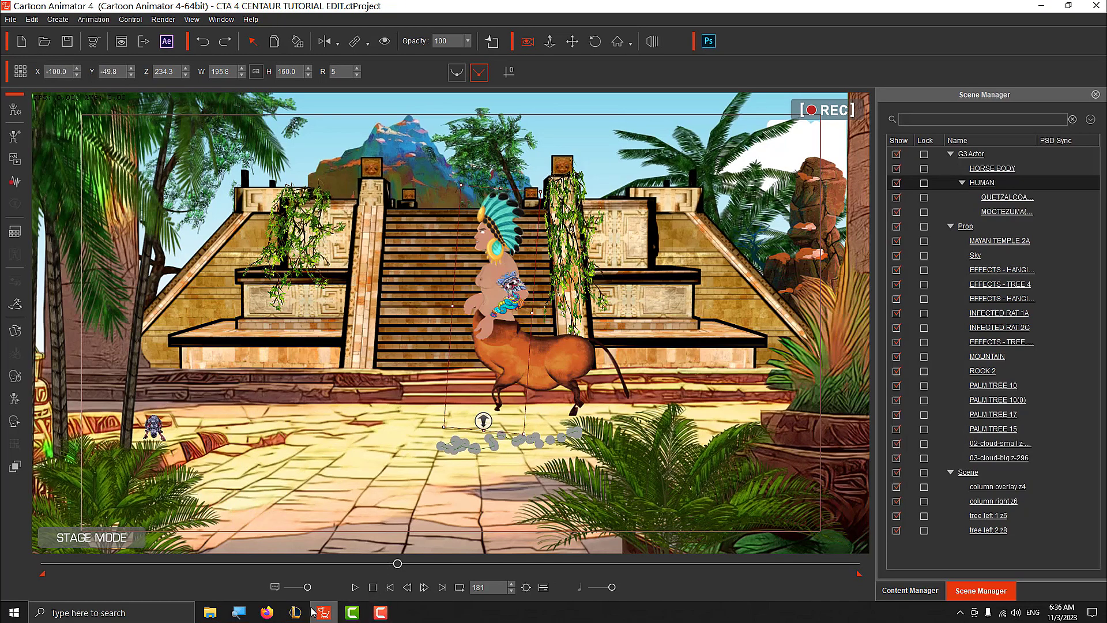
click(380, 613)
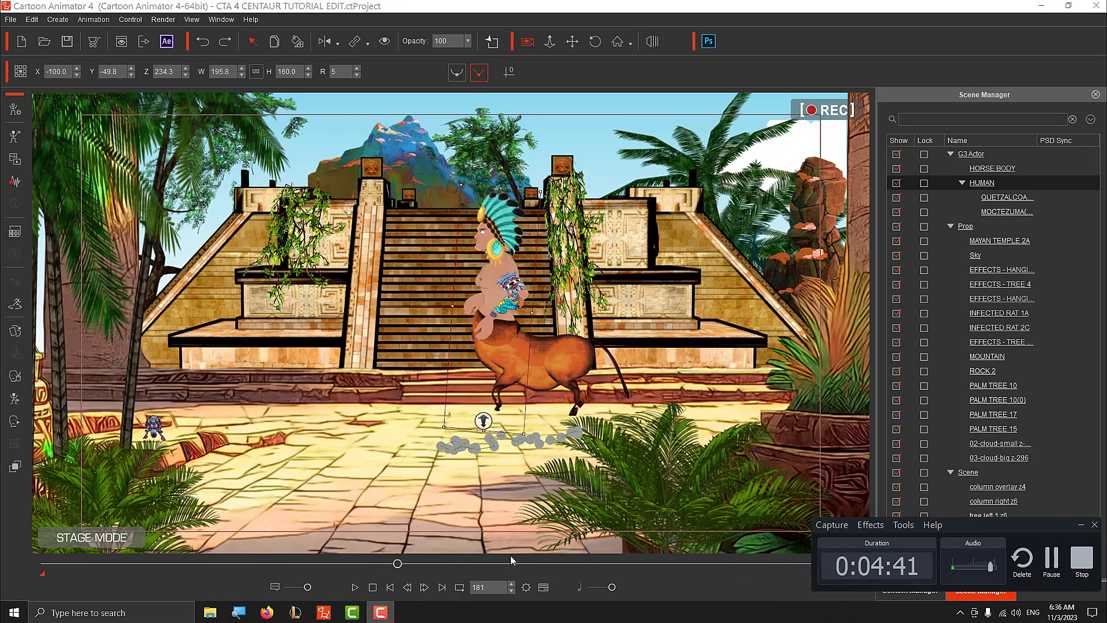
click(1051, 562)
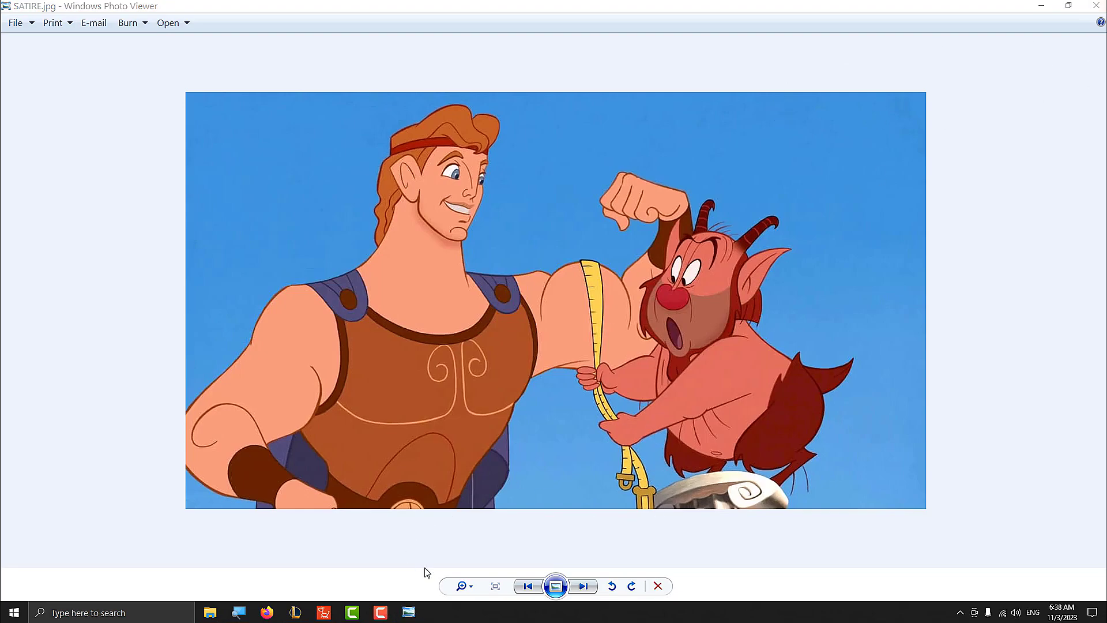
click(380, 610)
click(379, 610)
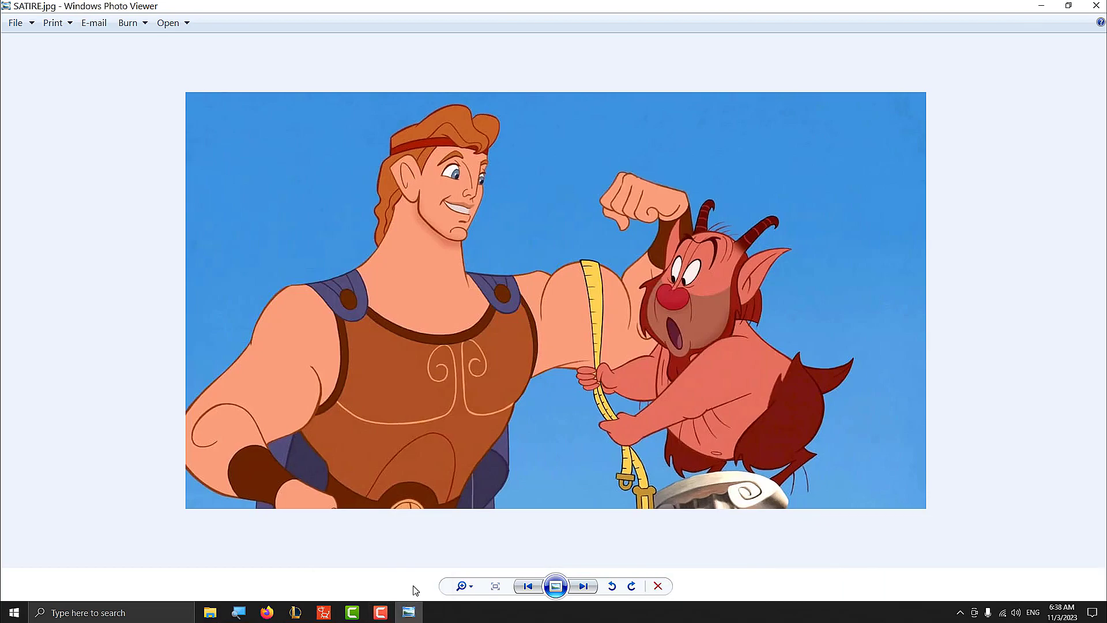
Switch from the SATIRE.jpg reference image back to Cartoon Animator and scrub the centaur animation to frame 170
click(324, 614)
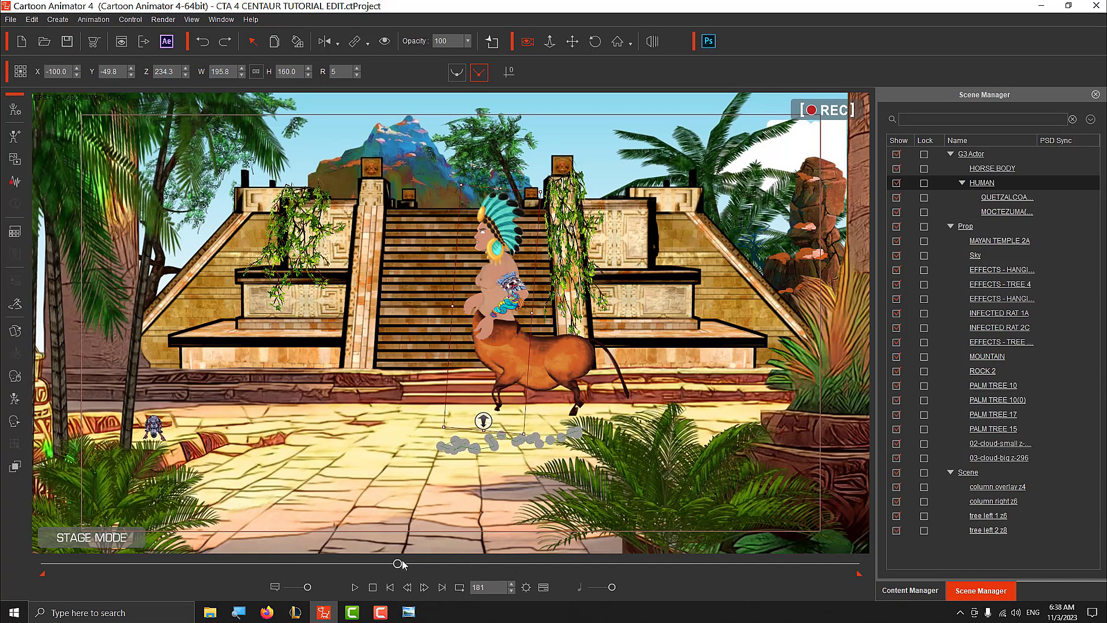
drag(397, 563, 373, 542)
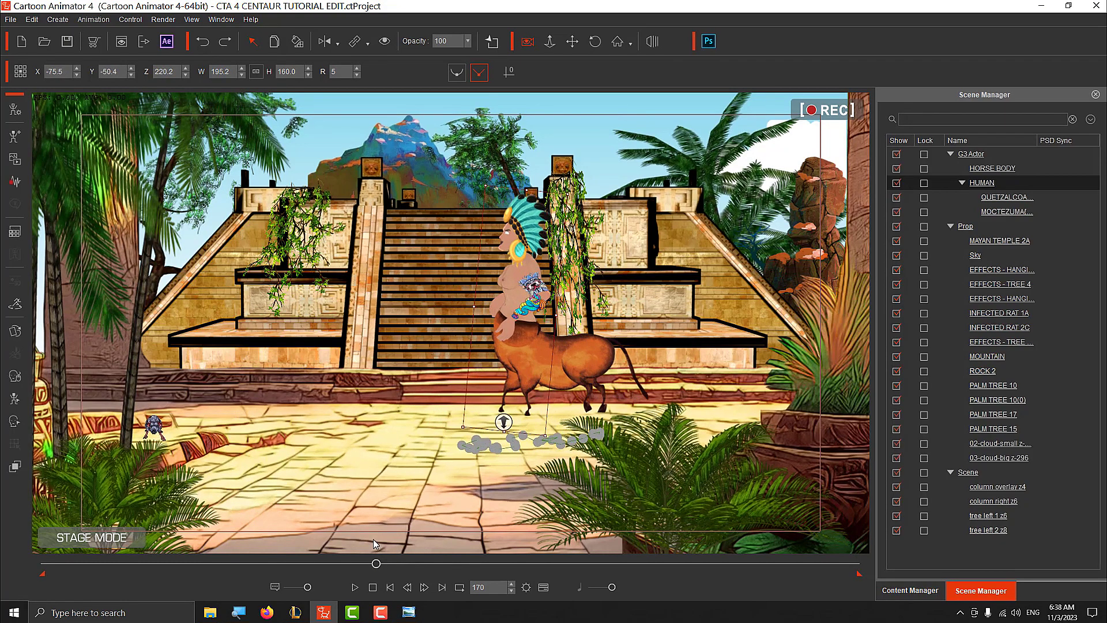